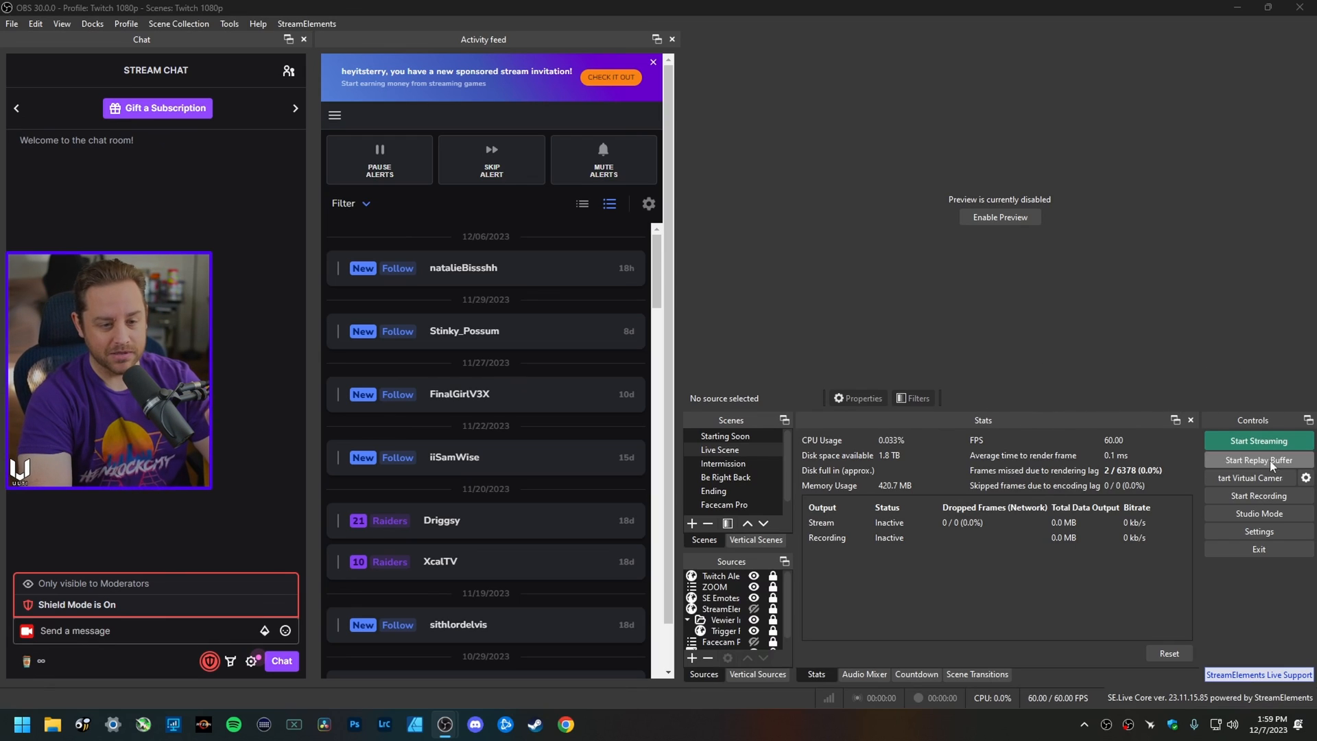
# Show the Output page's advanced streaming settings with NVENC H.264, CBR 8000 Kbps.
pyautogui.click(1256, 531)
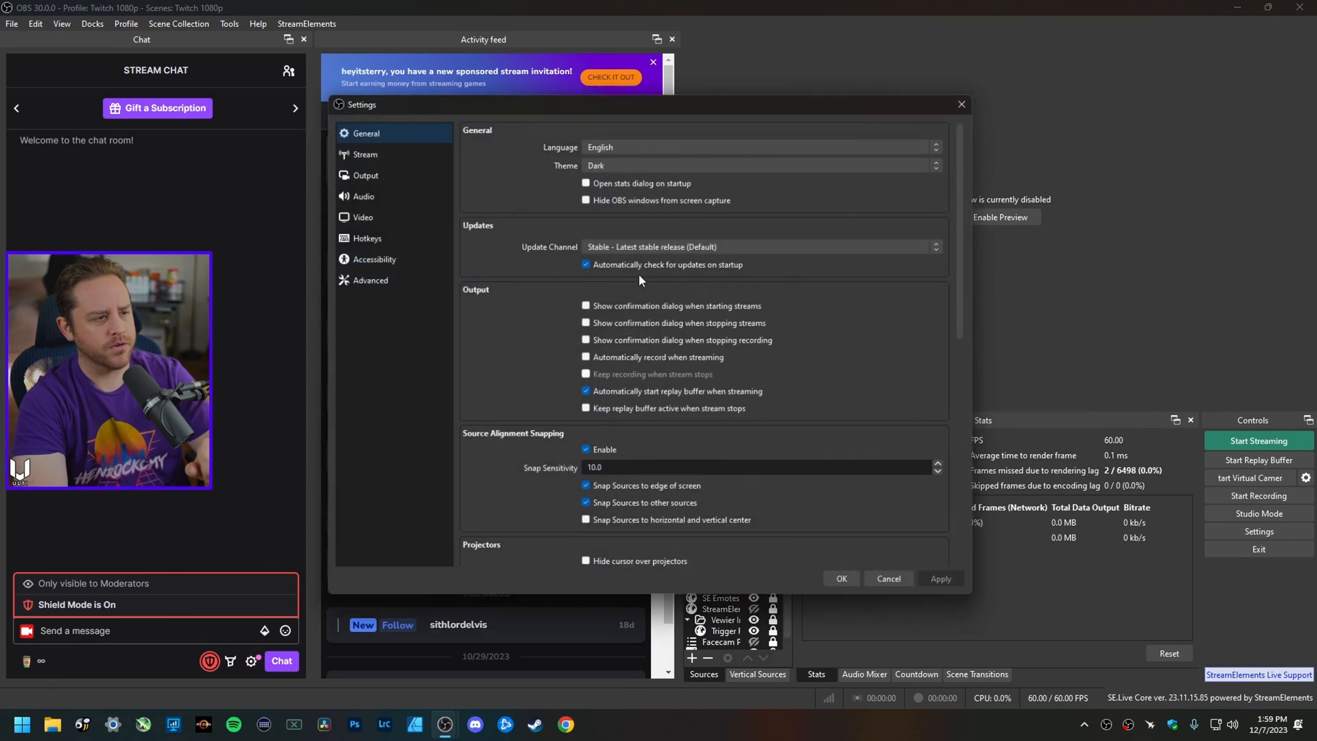
pyautogui.click(398, 168)
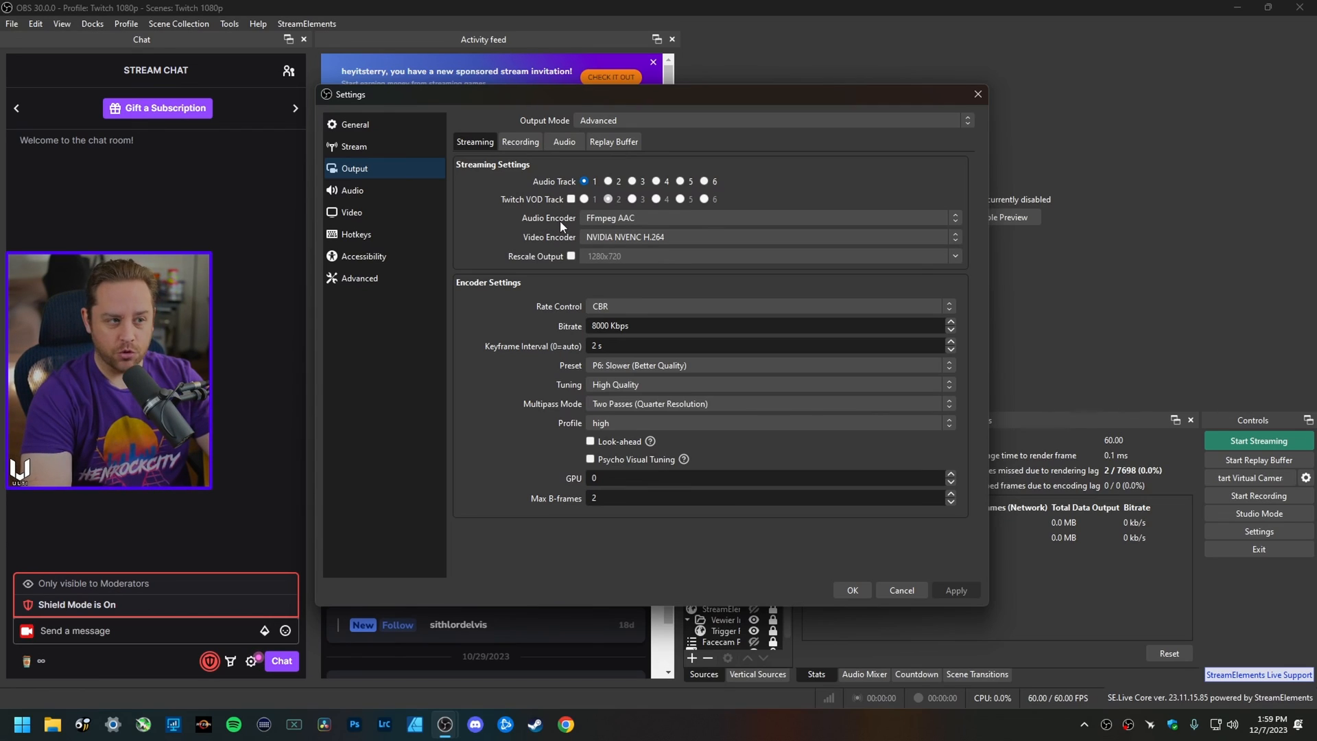
# Review the Video Encoder choices (NVIDIA NVENC H.264 and x264), keeping NVENC.
pyautogui.click(638, 238)
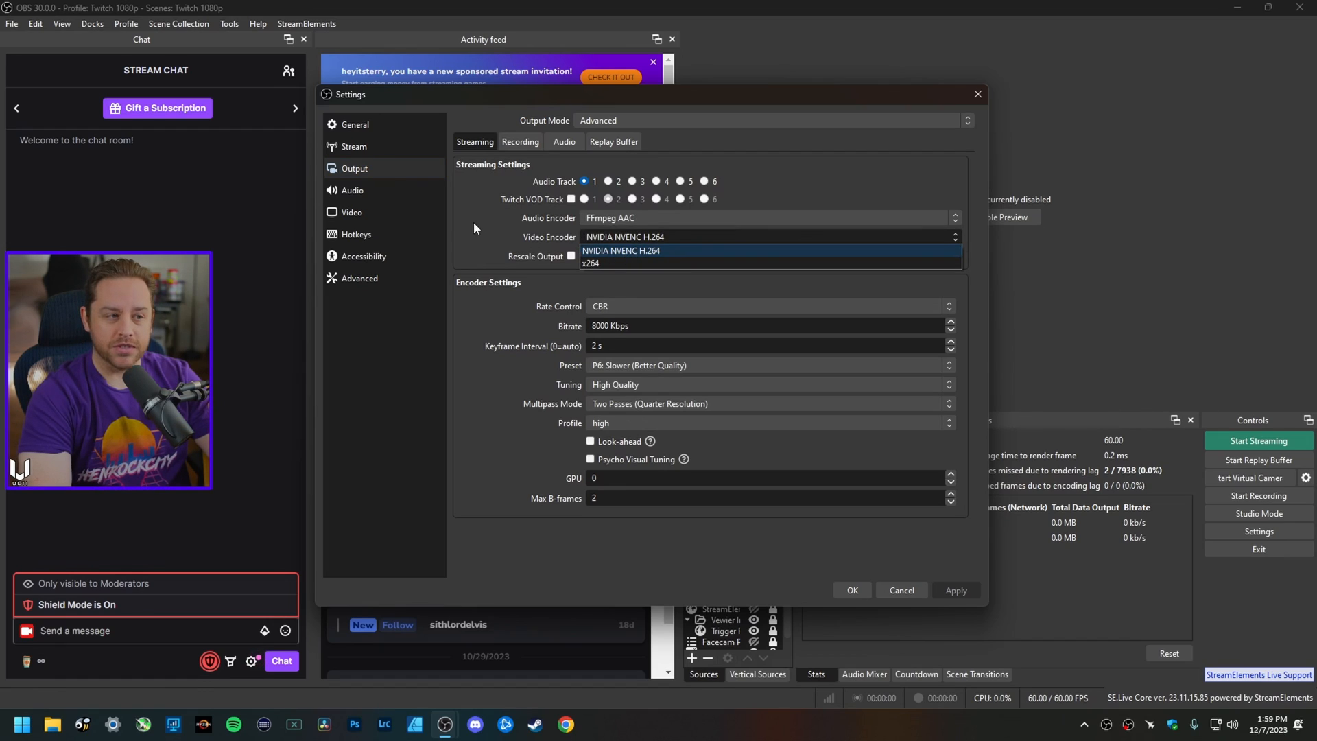
pyautogui.click(505, 212)
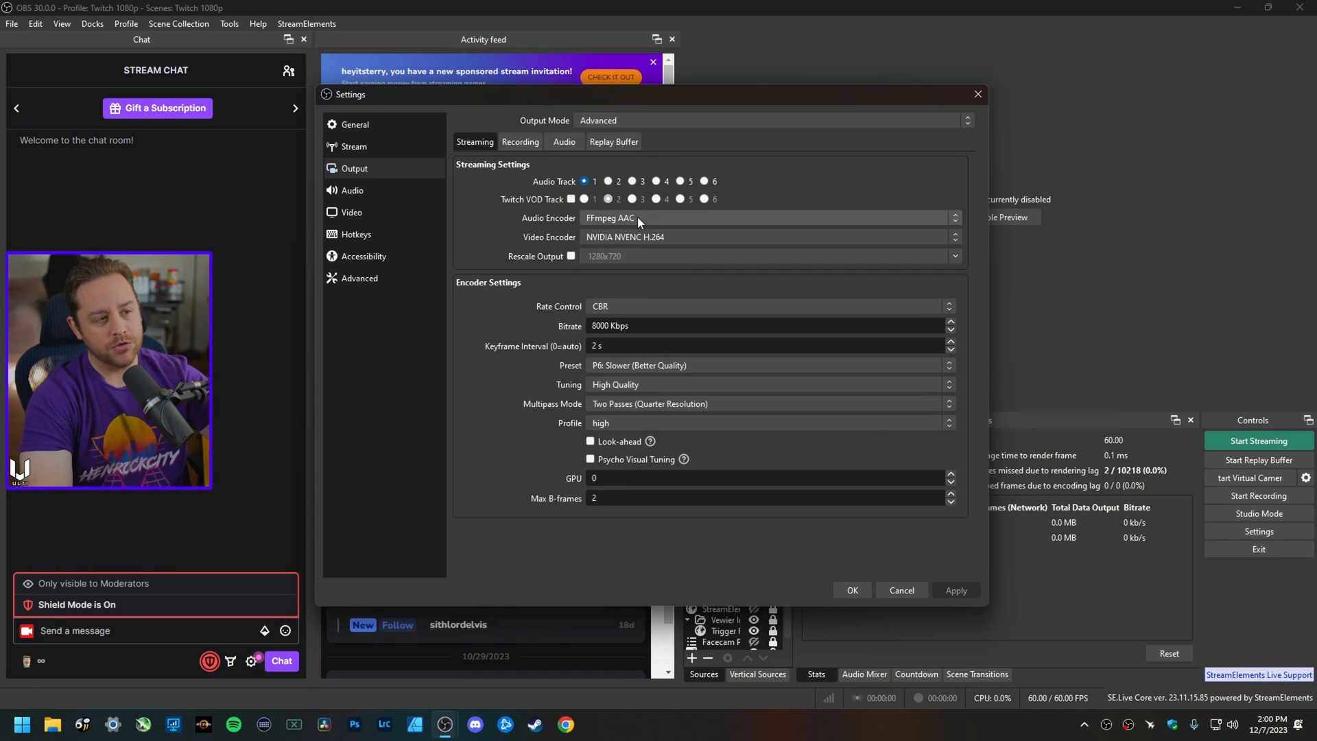
pyautogui.click(631, 237)
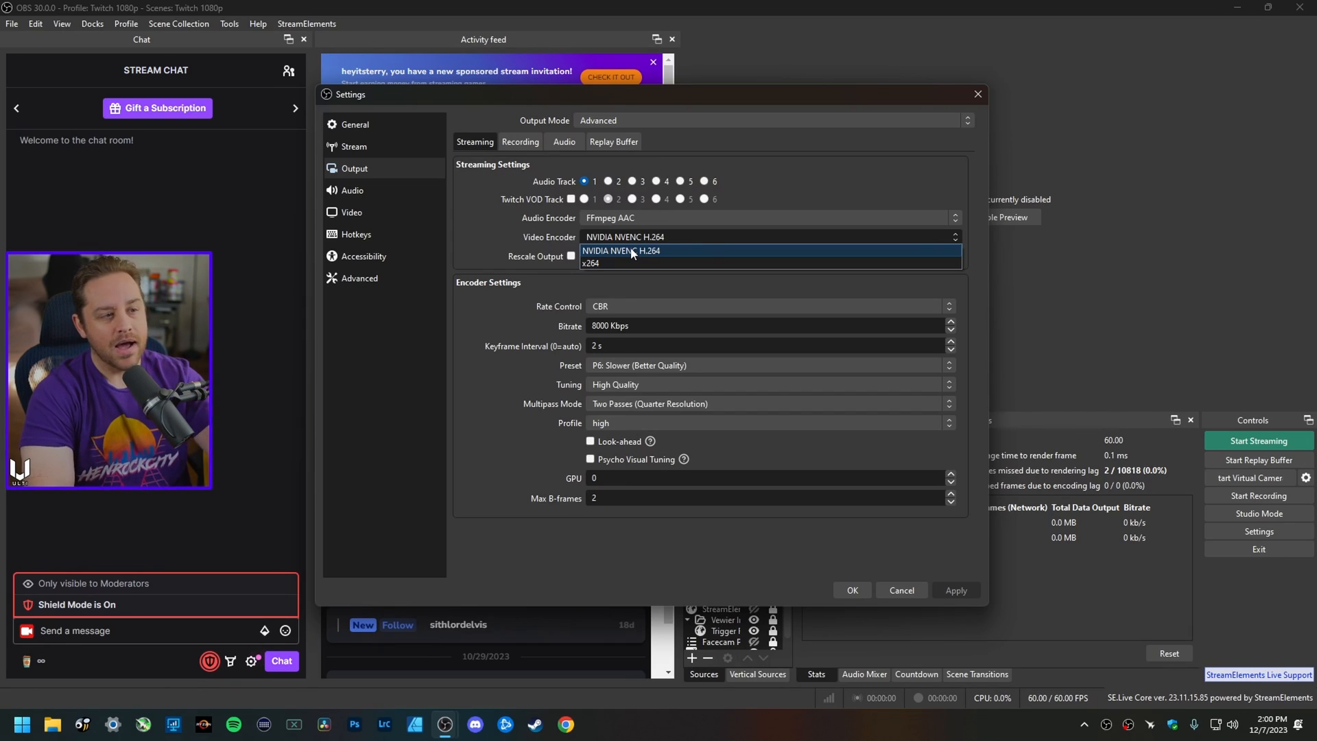
# Keep NVIDIA NVENC H.264 as the stream's video encoder.
pyautogui.click(632, 252)
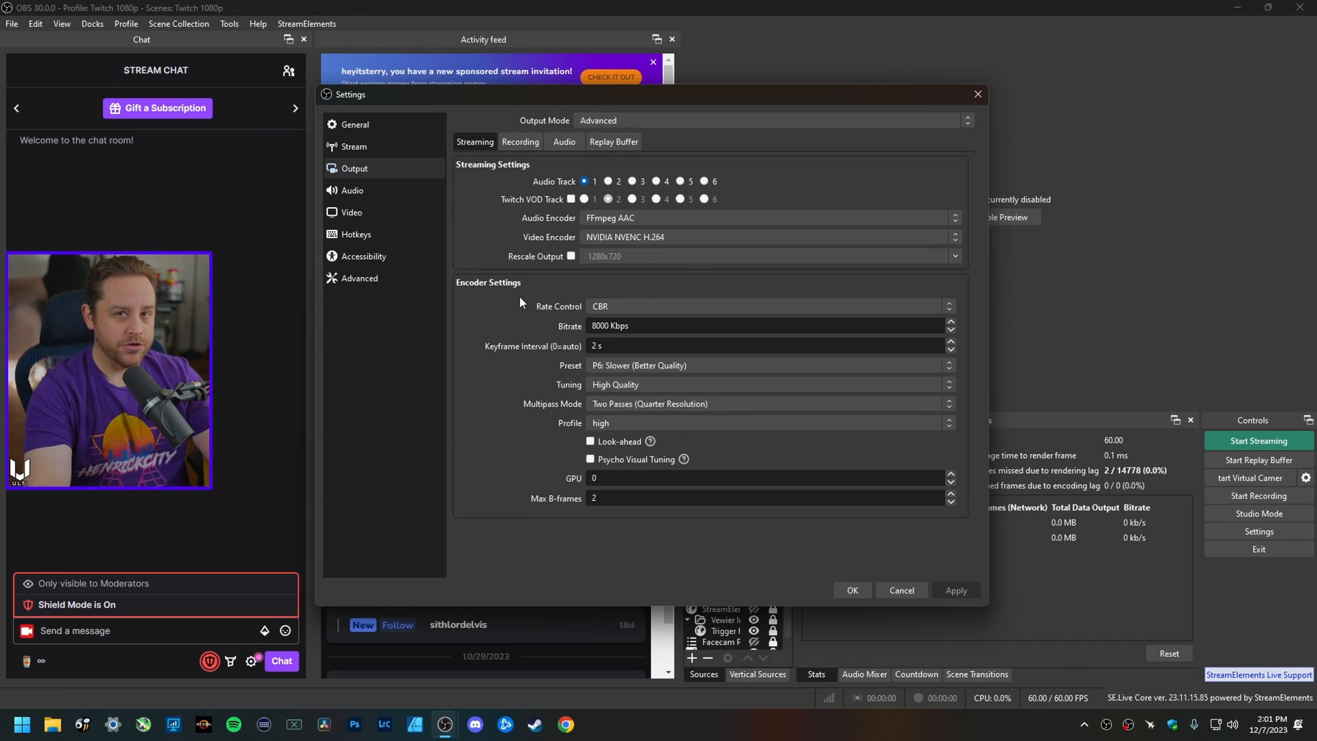
pyautogui.doubleClick(607, 324)
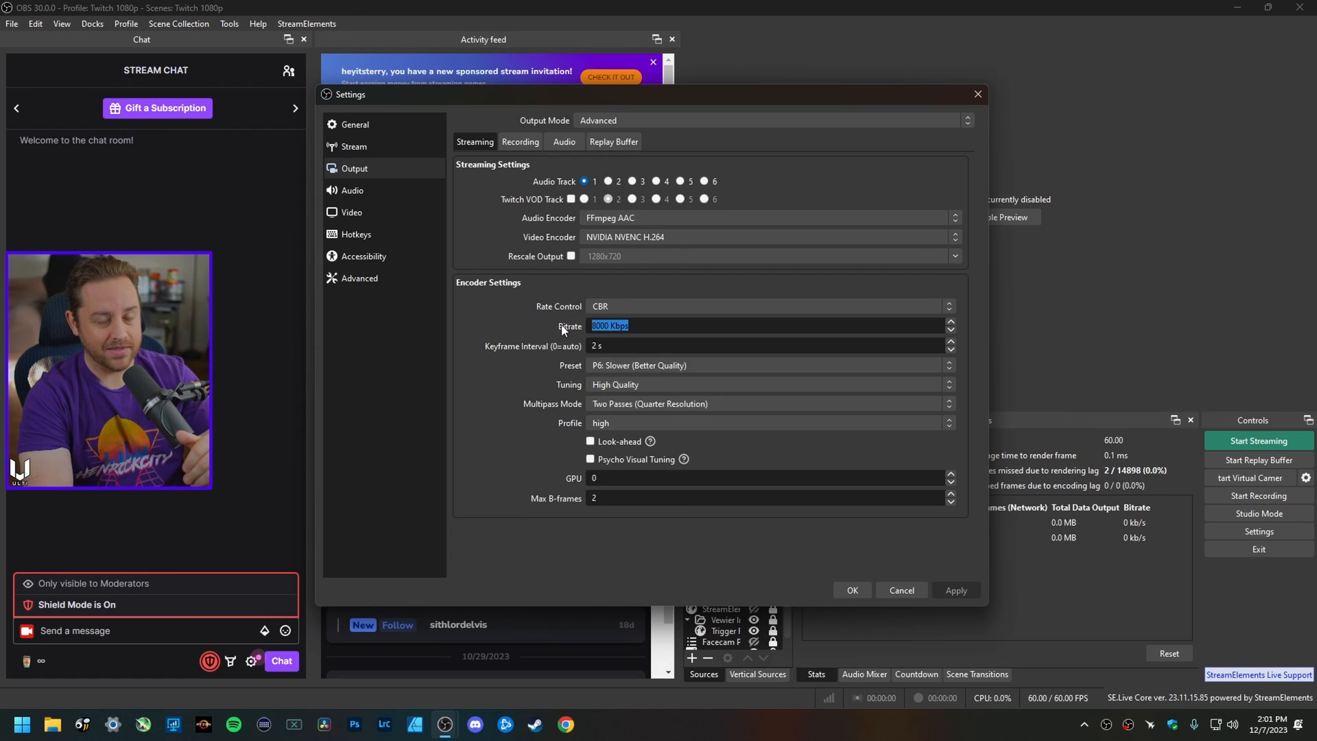
pyautogui.click(562, 328)
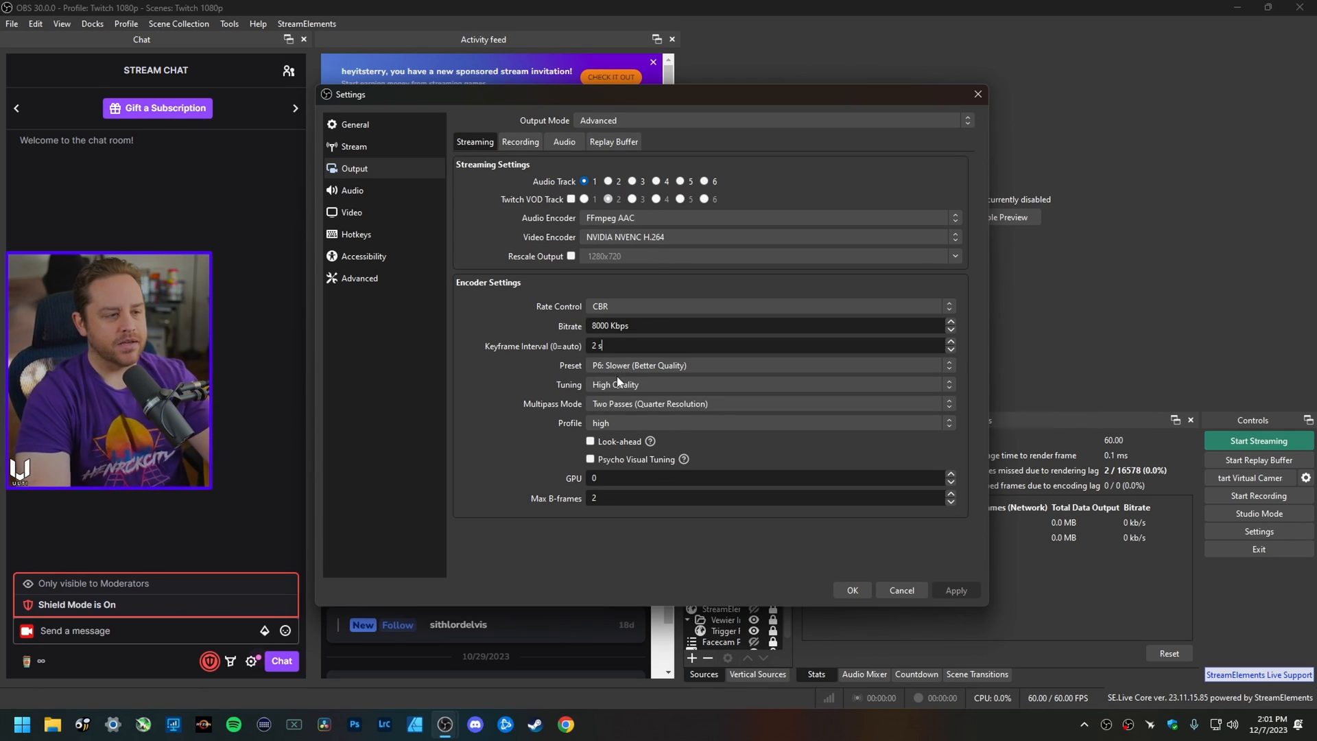
# Review the NVENC presets and change from P6 to P5: Slow (Good Quality).
pyautogui.click(625, 367)
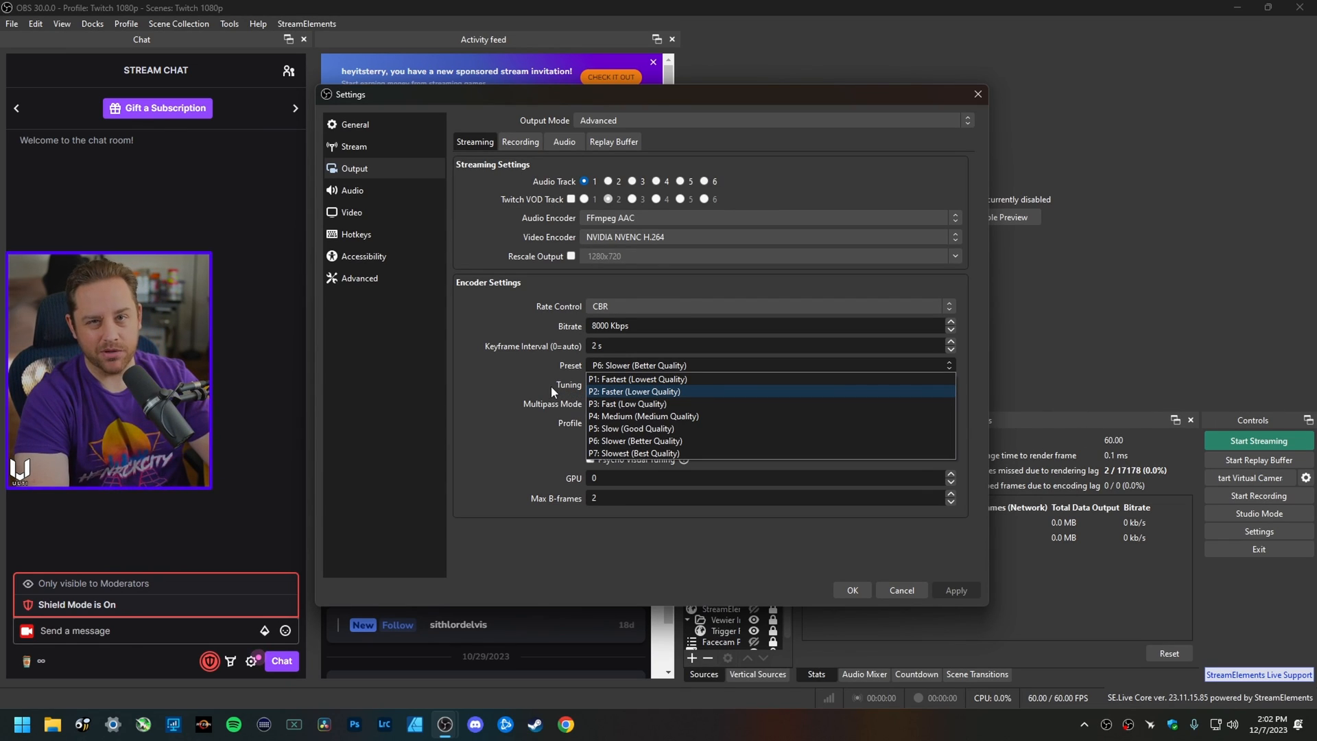
pyautogui.click(606, 441)
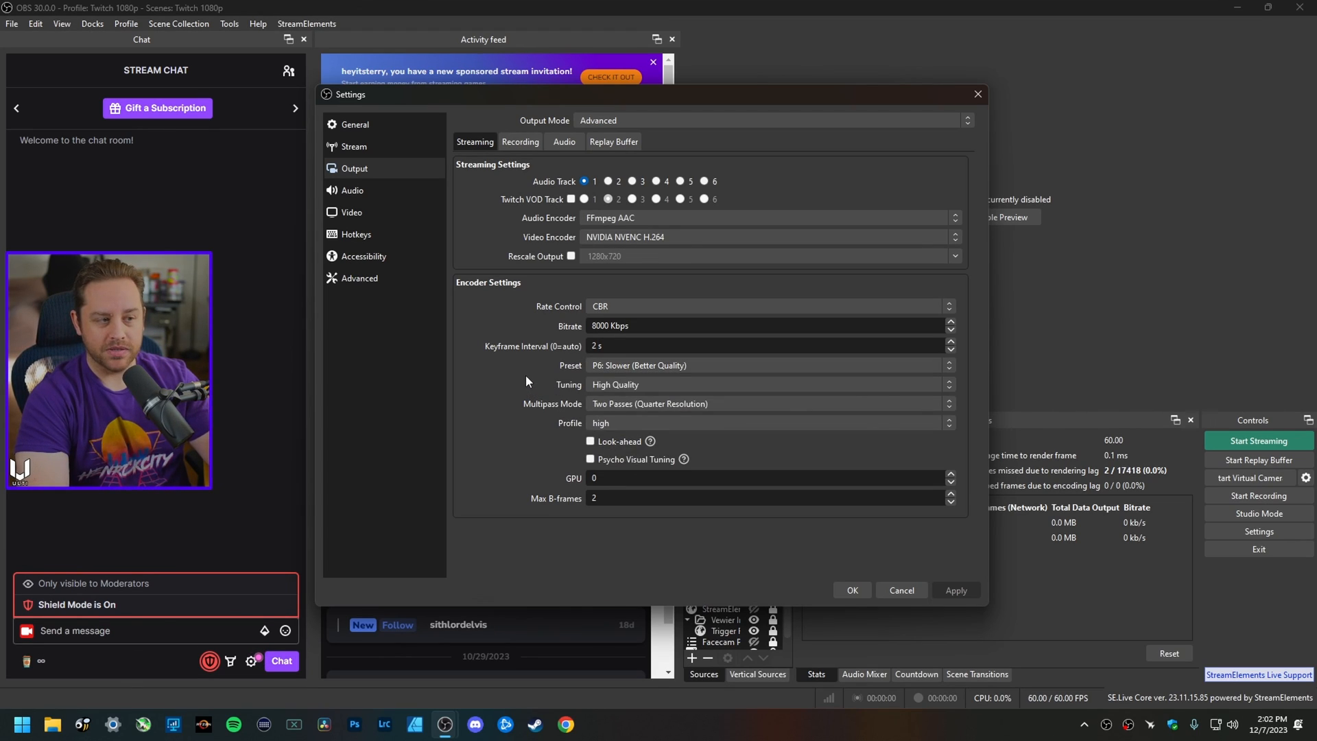
pyautogui.click(619, 359)
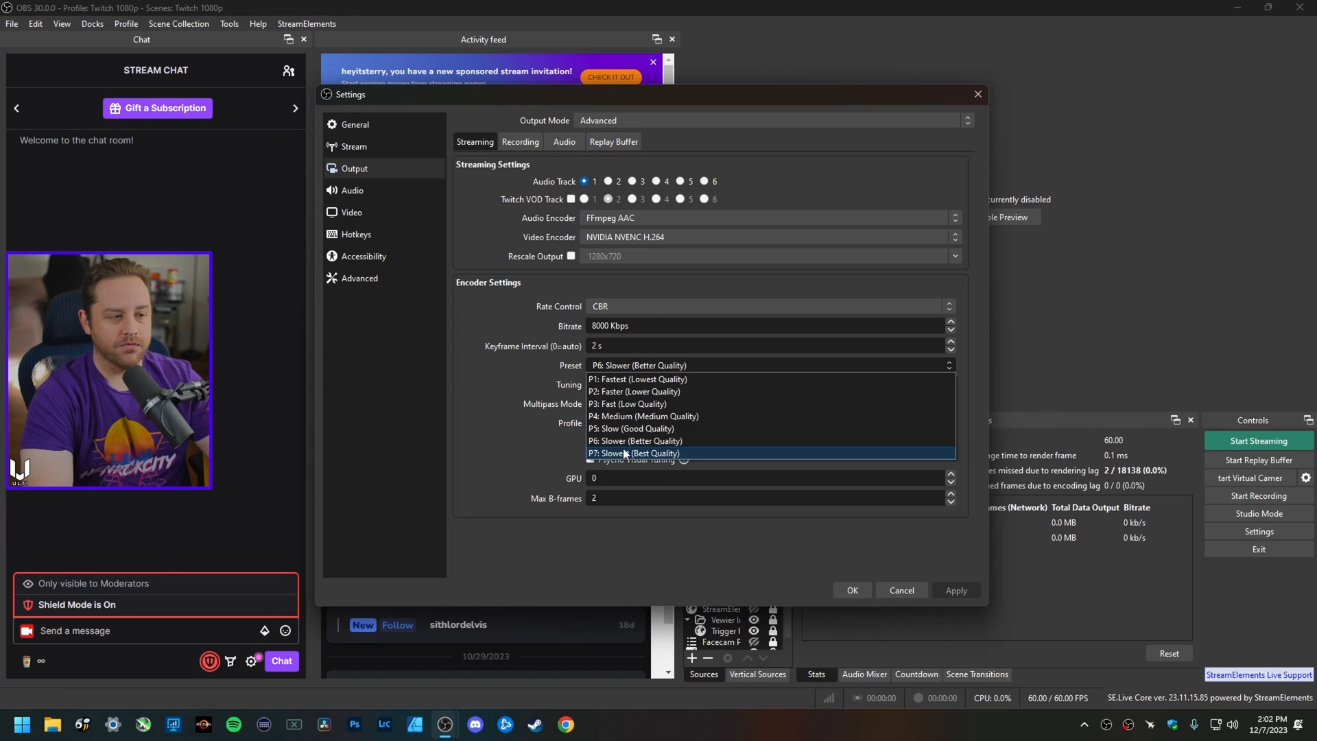
pyautogui.click(625, 428)
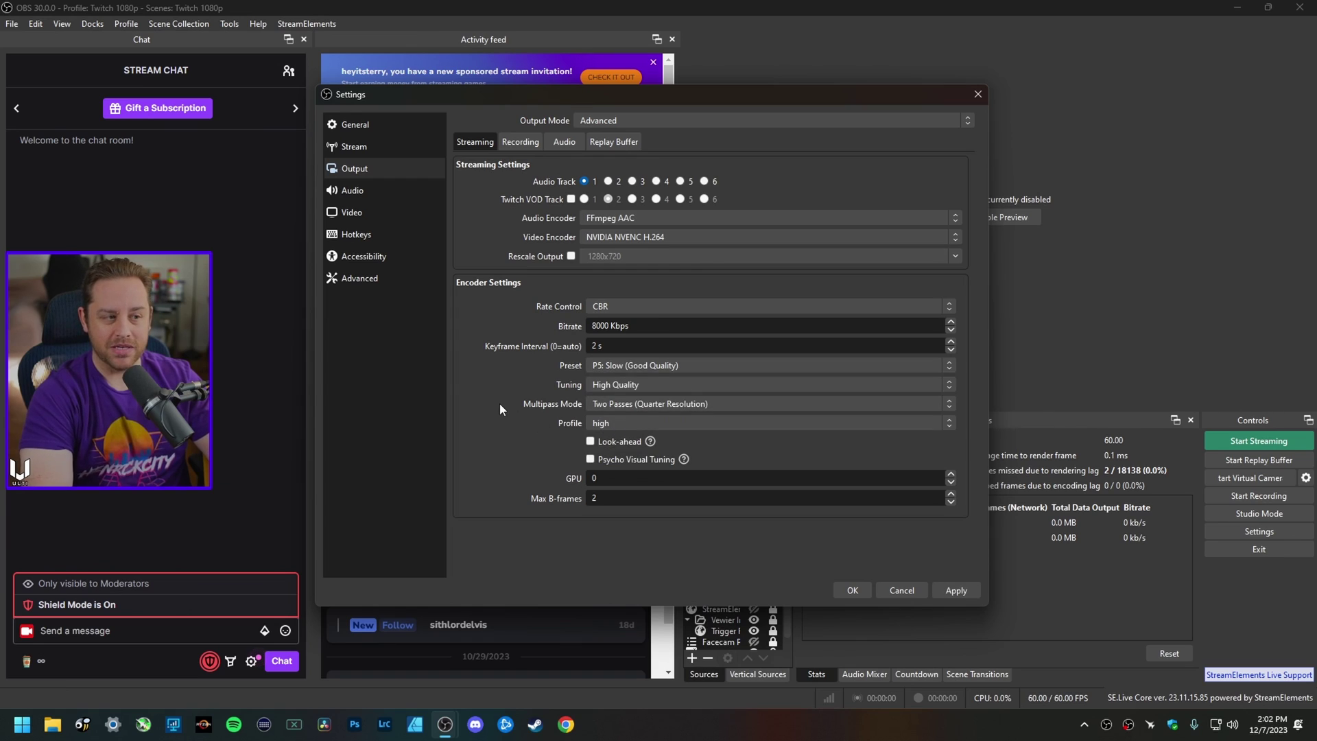
# Show the encoder preset list P1 through P7 with P5 current.
pyautogui.click(613, 365)
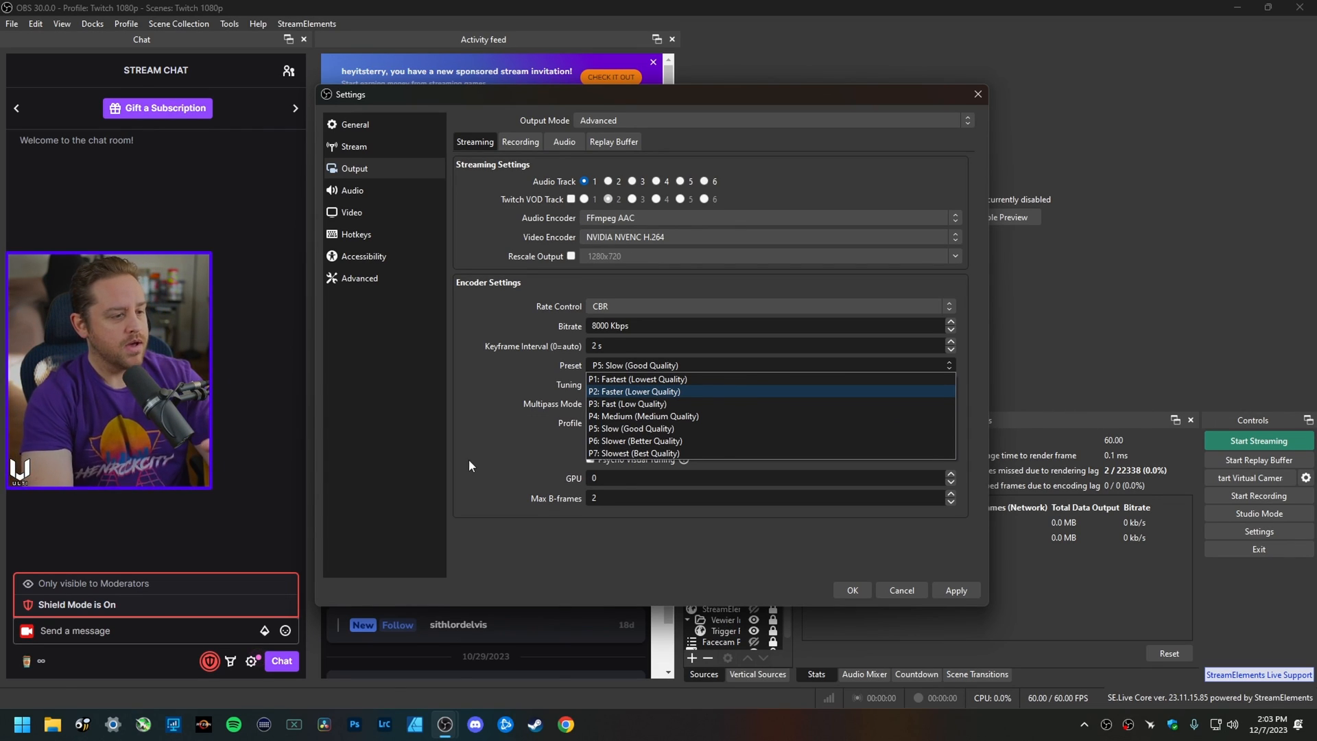
# Set the encoder preset back to P6: Slower (Better Quality) and confirm it.
pyautogui.click(599, 442)
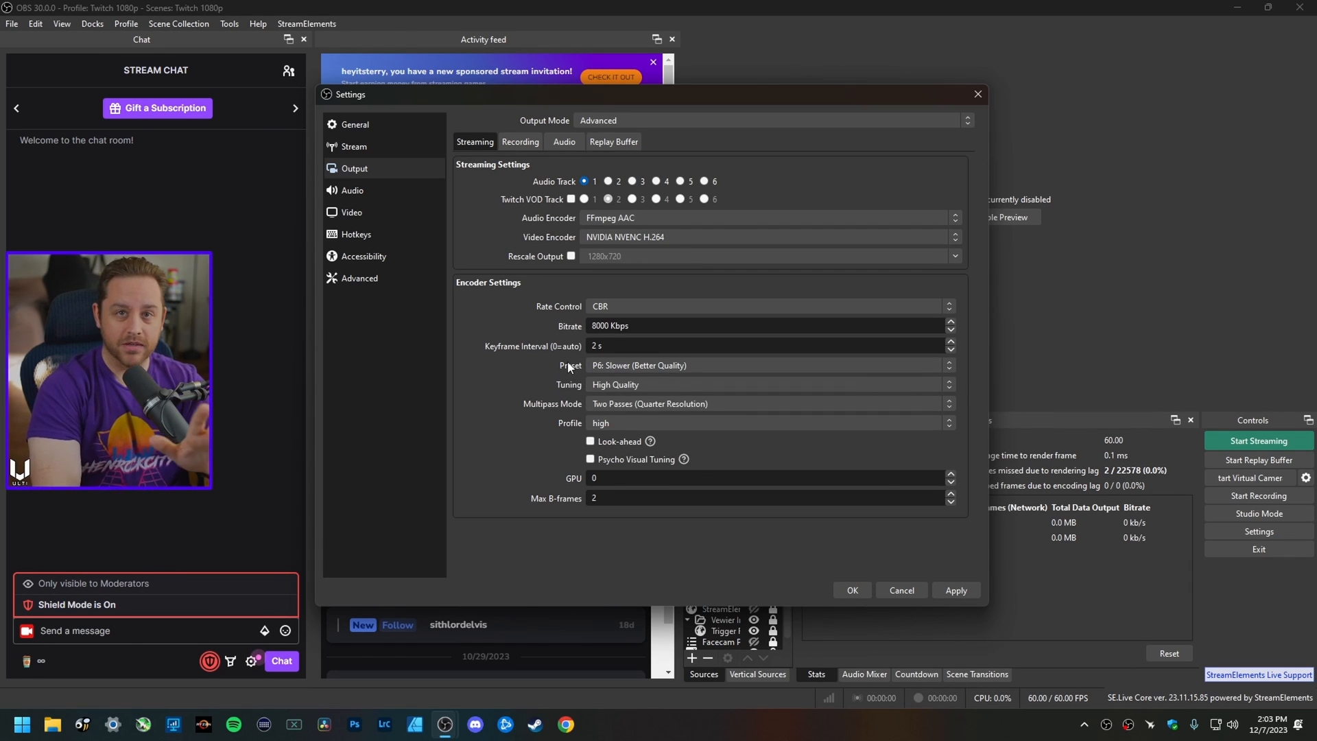
pyautogui.click(618, 364)
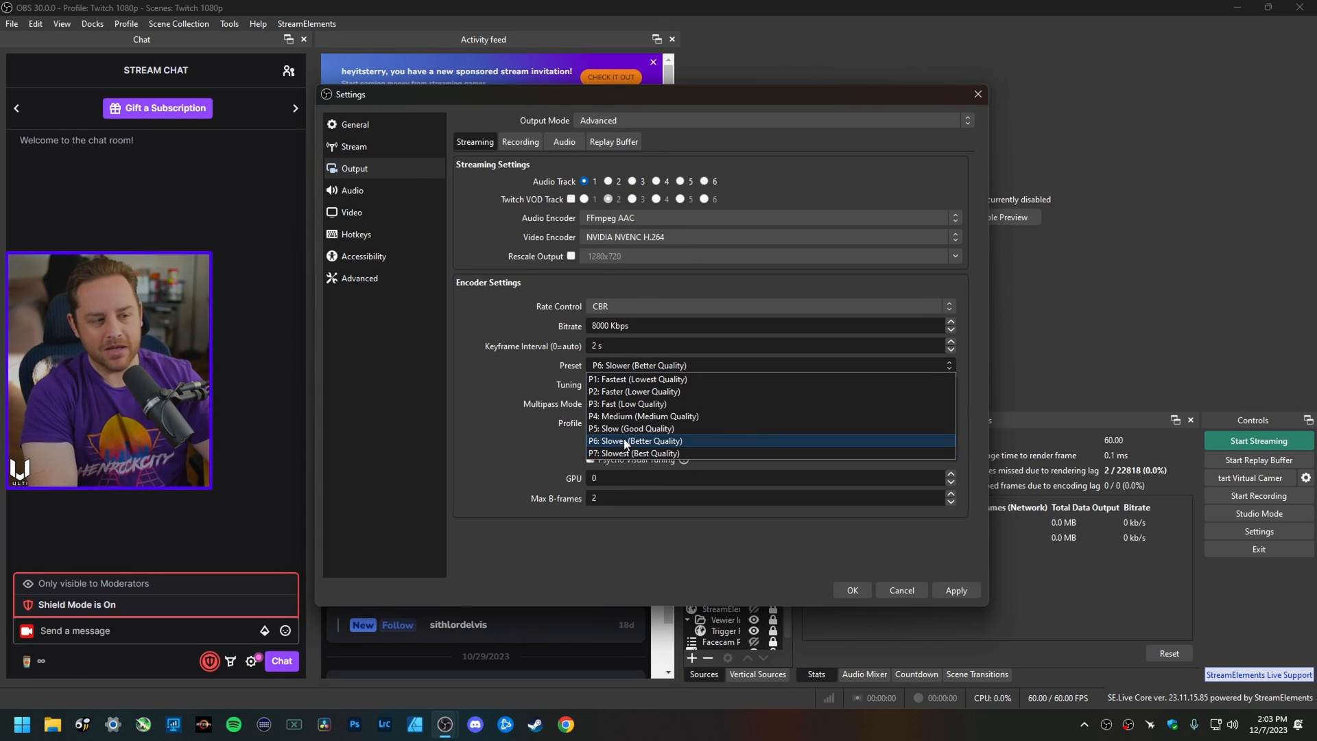
pyautogui.click(625, 441)
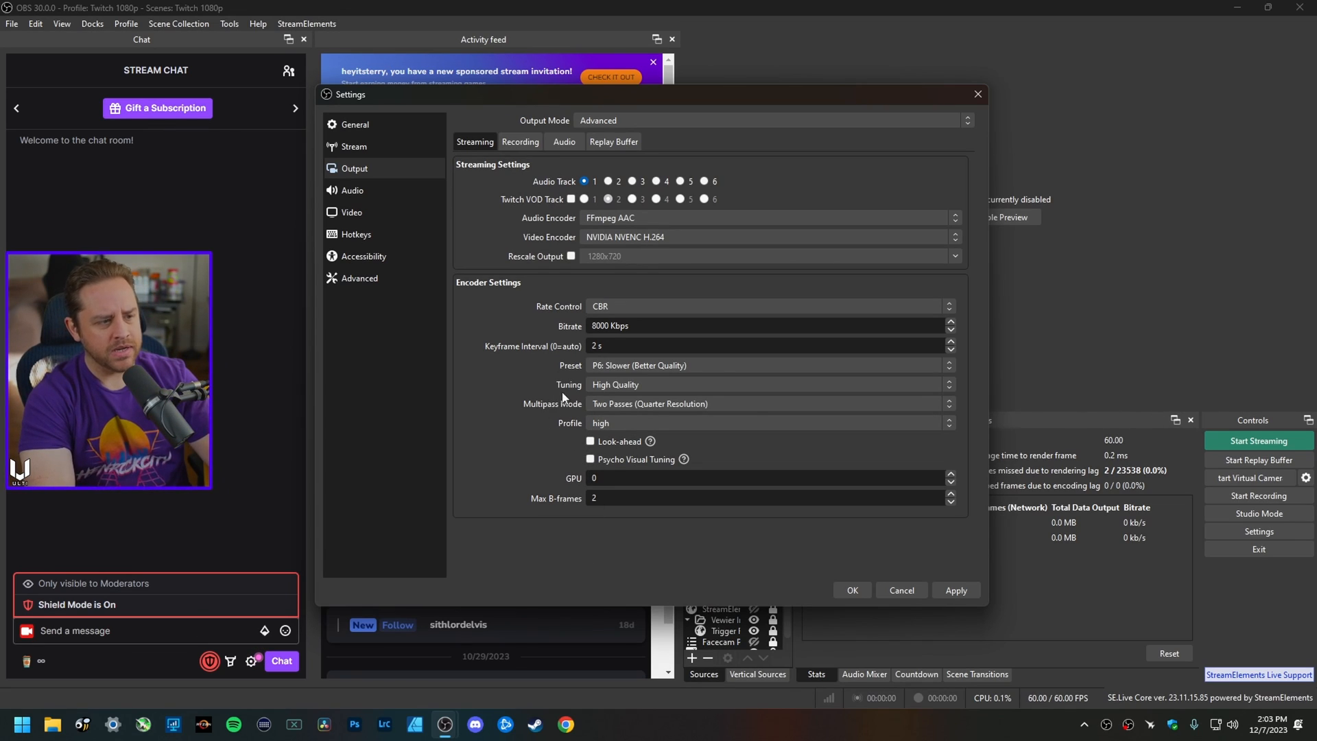
# Keep High Quality tuning and Two Passes (Quarter Resolution) multipass mode.
pyautogui.click(601, 389)
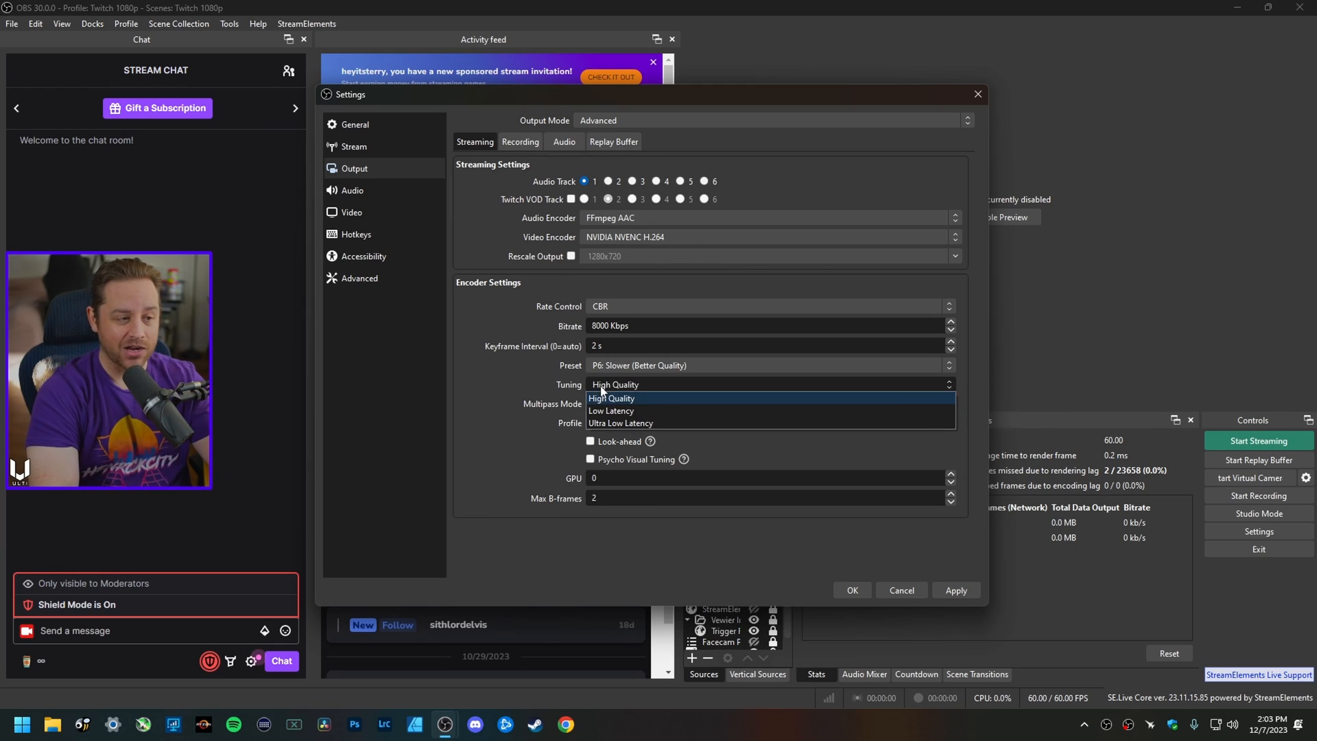
pyautogui.click(541, 384)
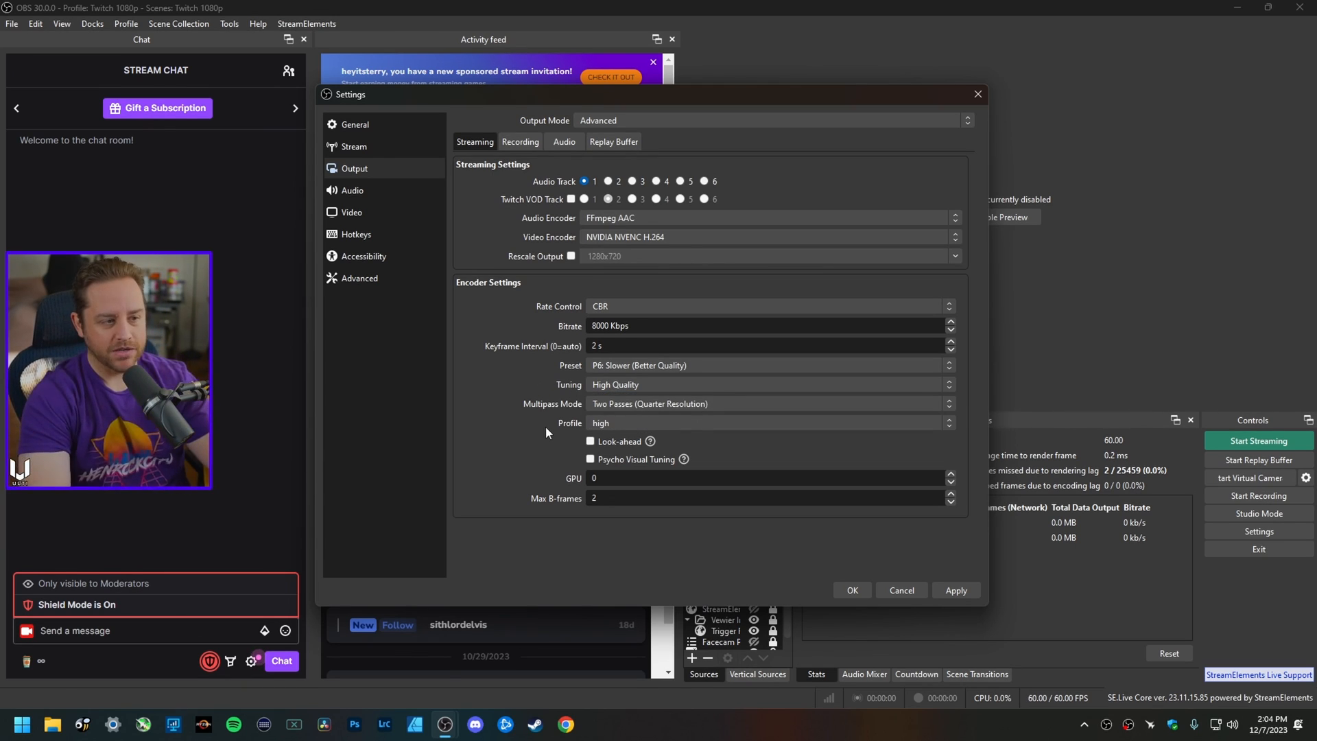
pyautogui.click(613, 403)
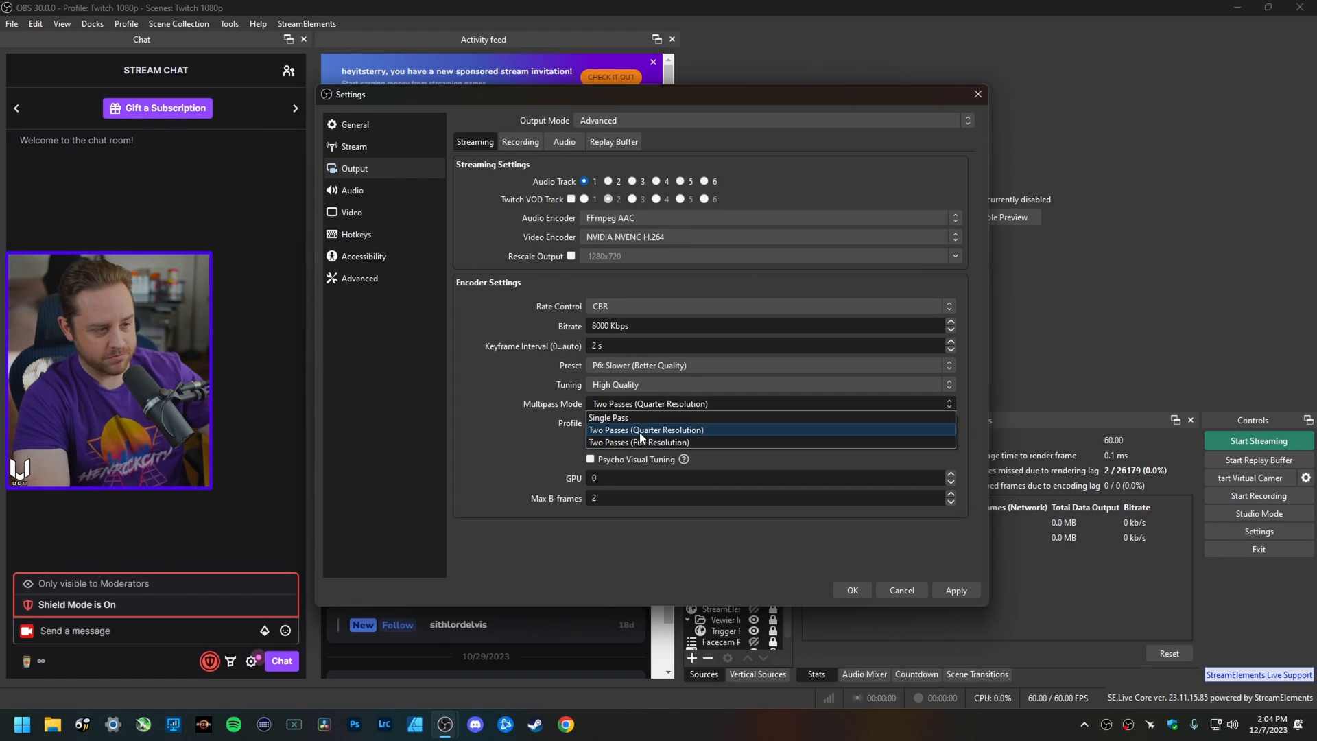
pyautogui.click(640, 432)
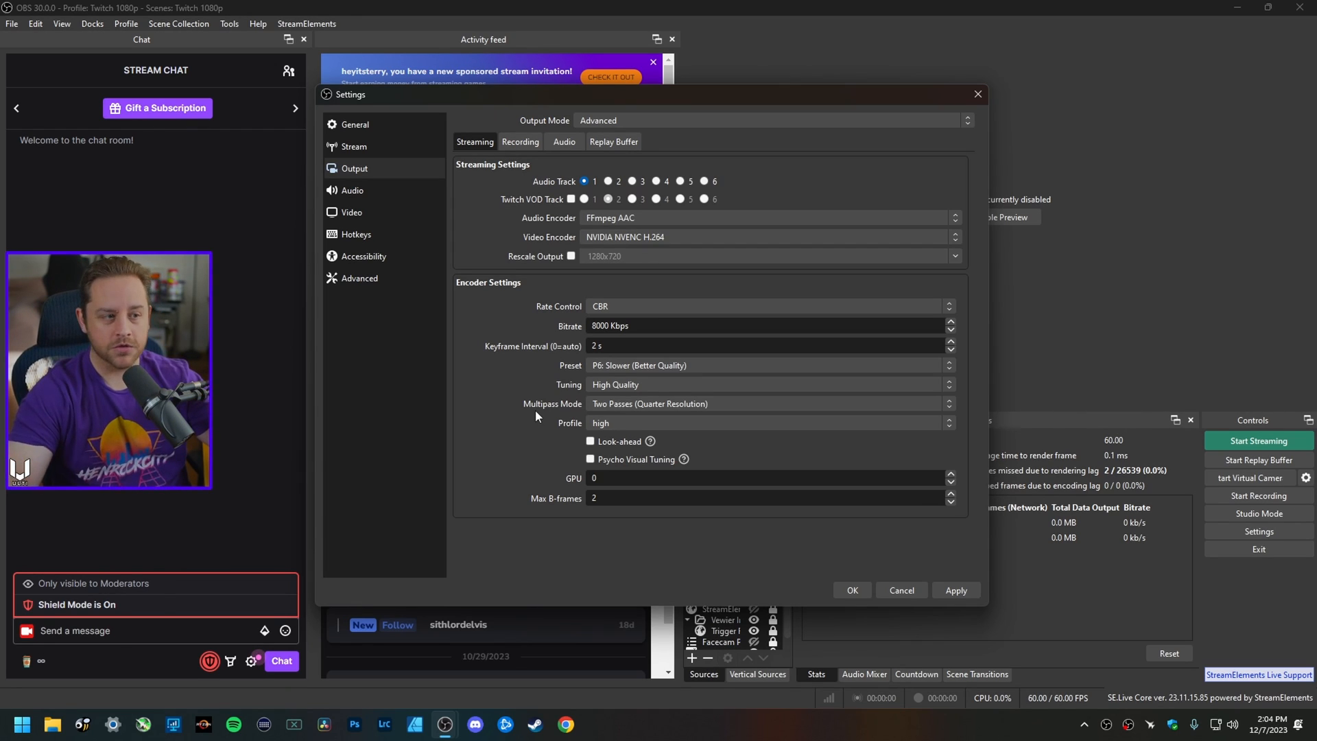
# Try Single Pass multipass, then restore Two Passes (Quarter Resolution).
pyautogui.click(603, 397)
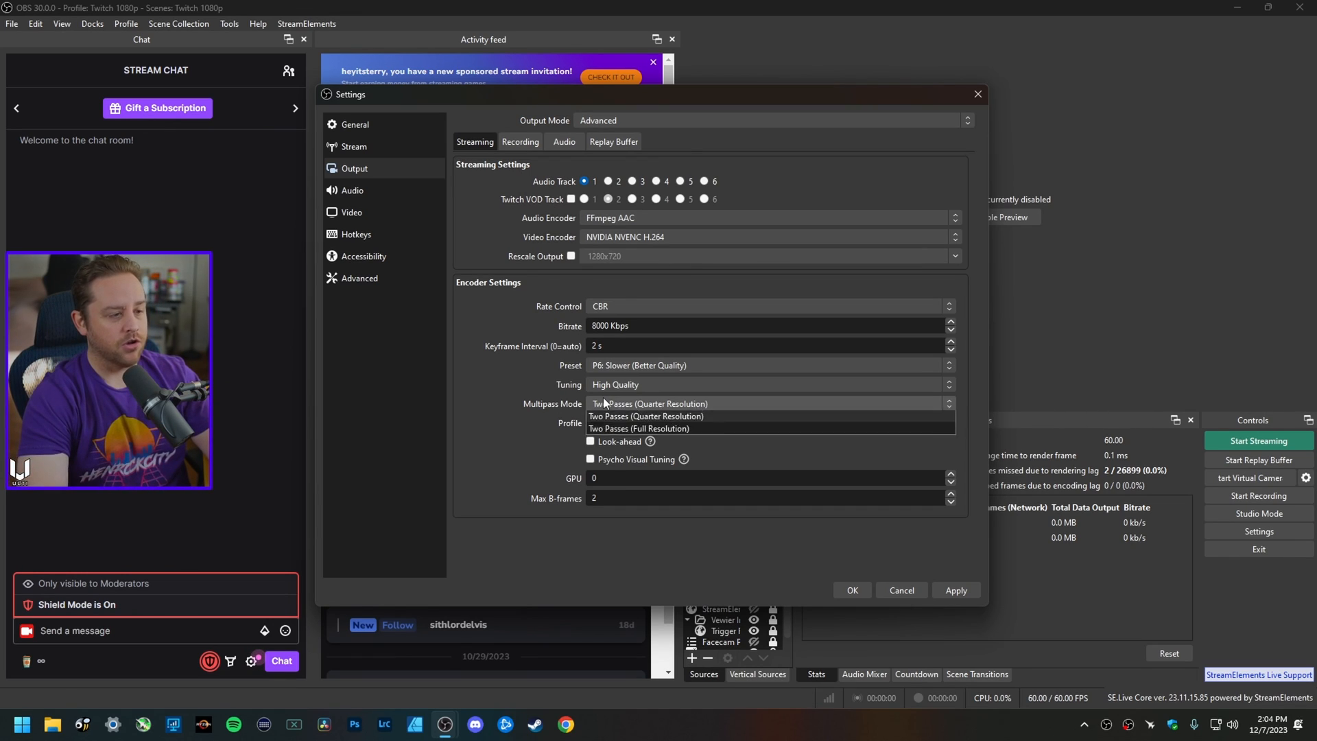
pyautogui.click(608, 419)
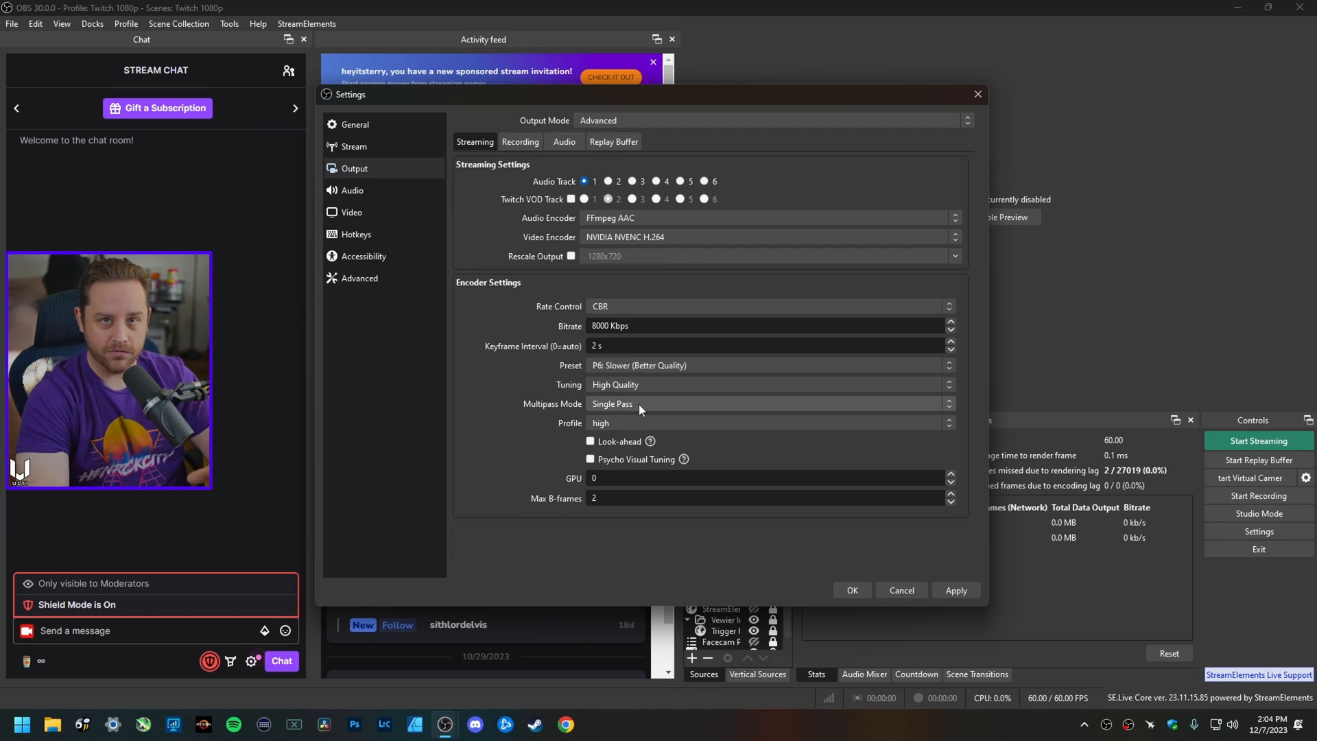
pyautogui.click(640, 405)
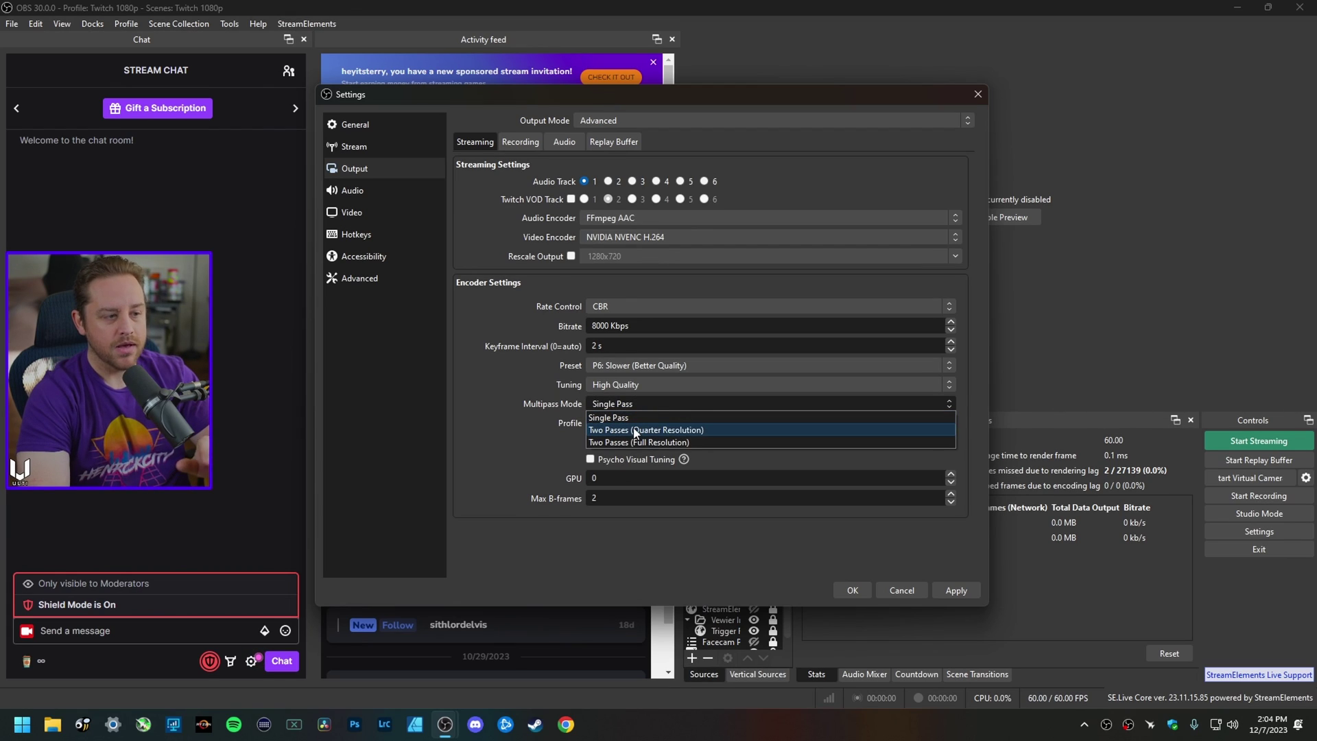
pyautogui.click(634, 431)
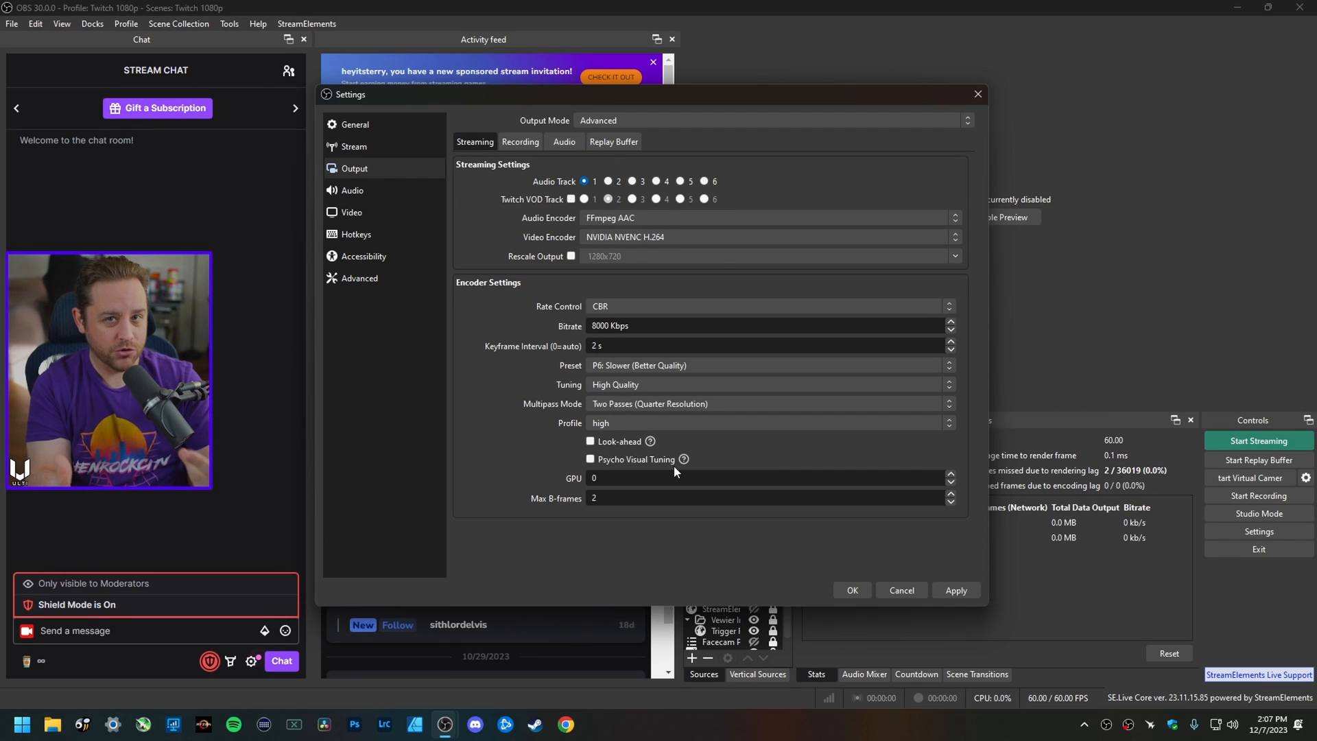
pyautogui.click(605, 463)
pyautogui.moveTo(636, 459)
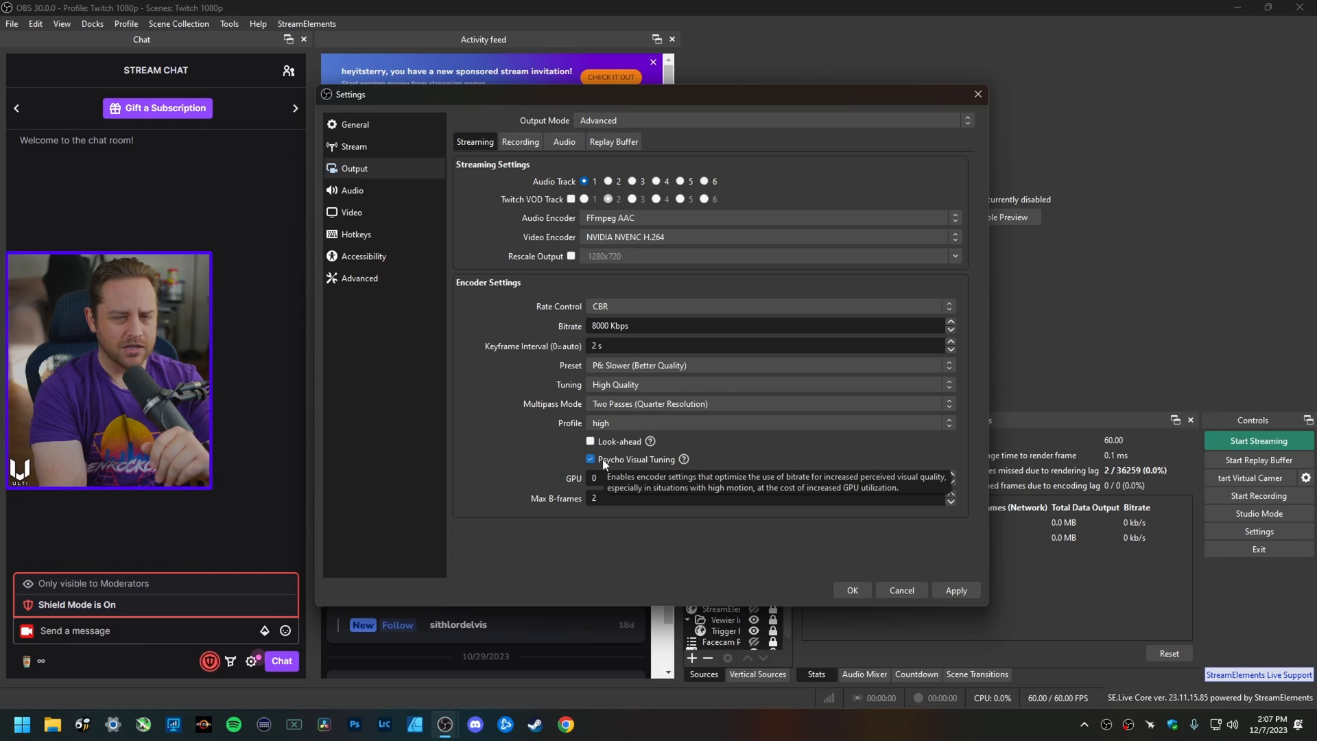
pyautogui.click(603, 462)
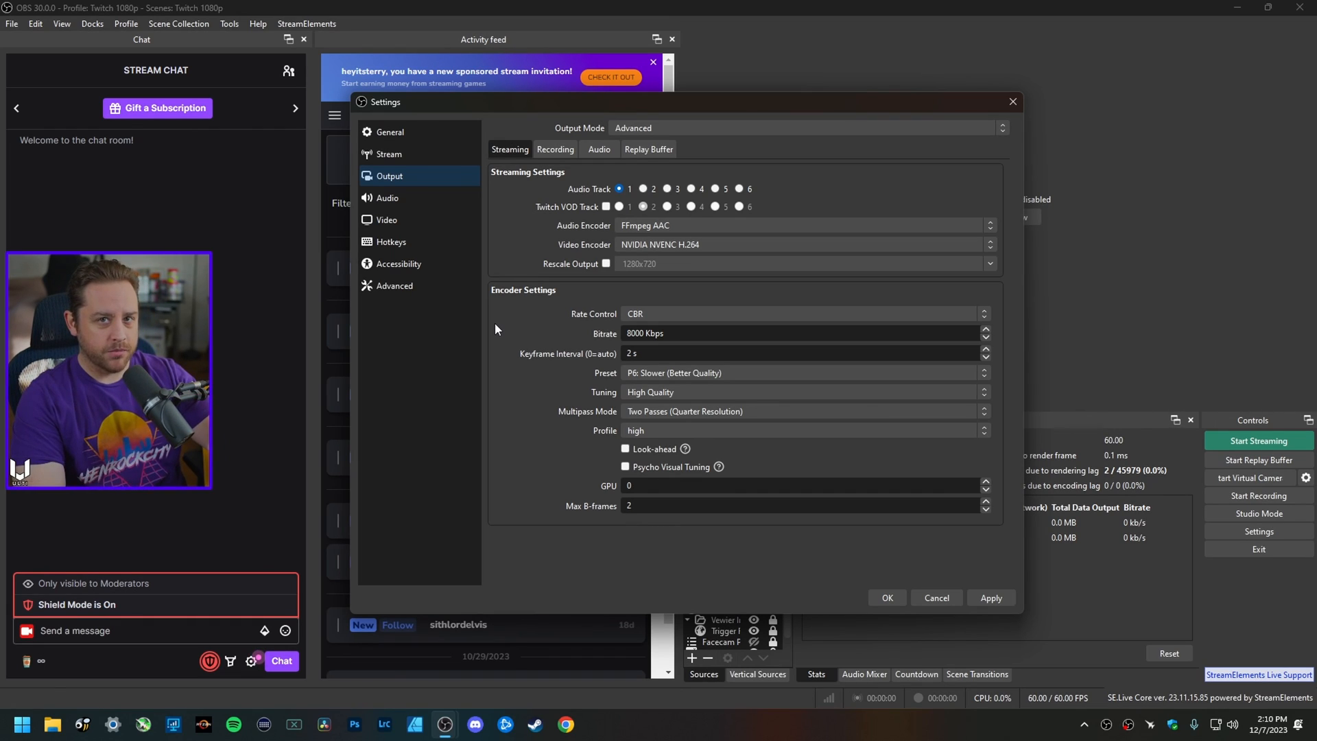
# Check the Video page's canvas and output resolutions, keeping both at 1920x1080.
pyautogui.click(399, 216)
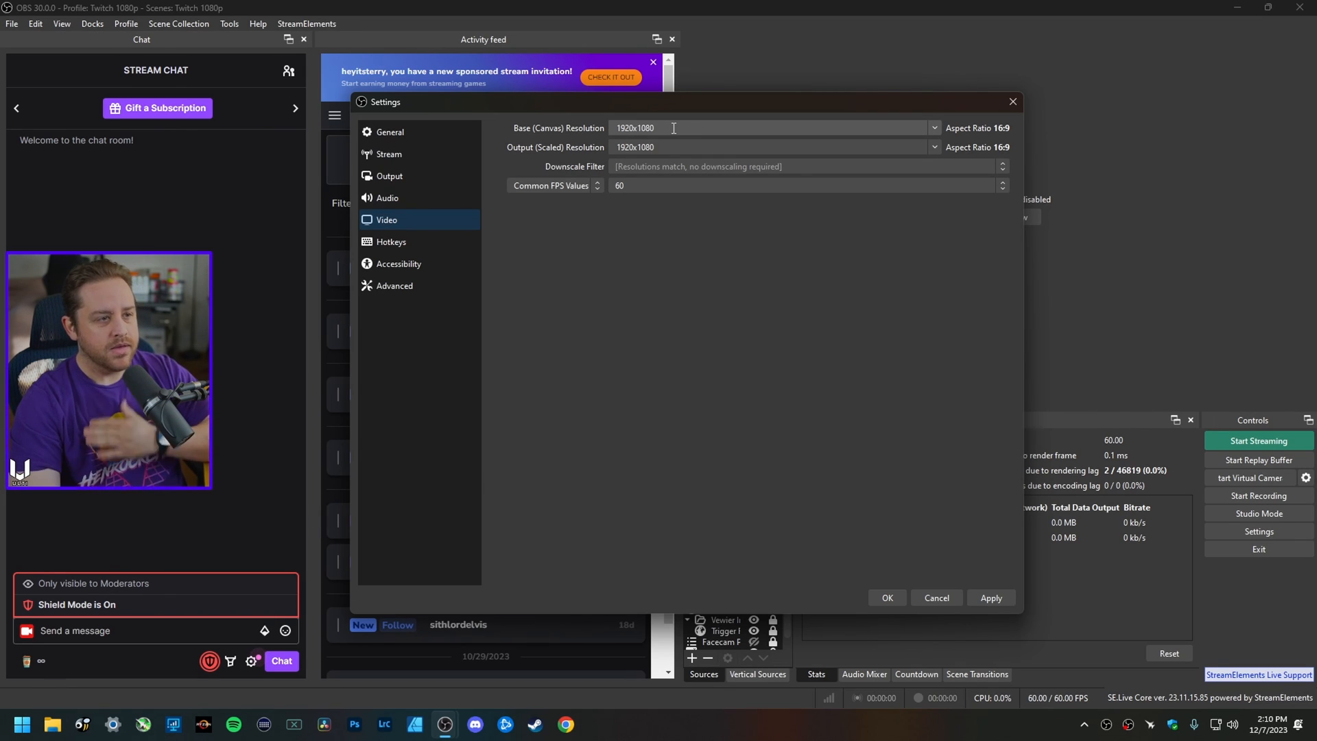
pyautogui.click(674, 130)
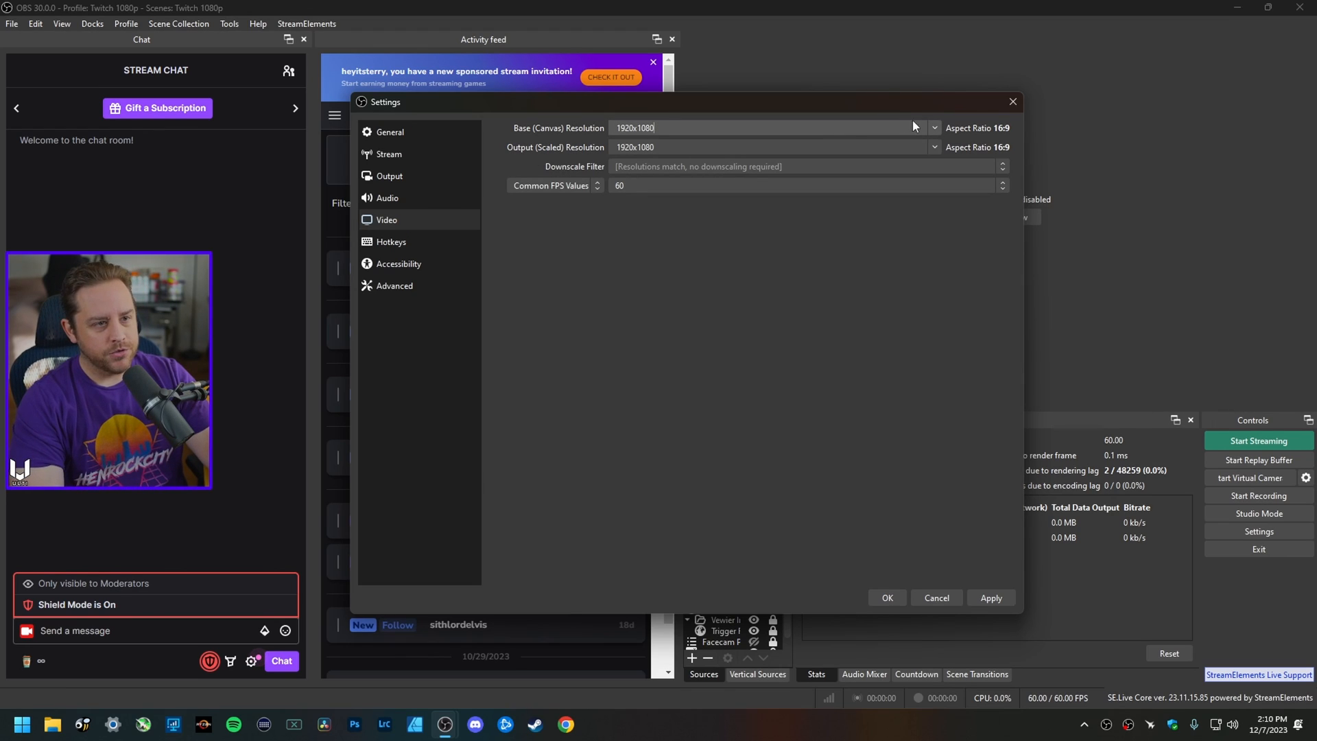
pyautogui.click(935, 126)
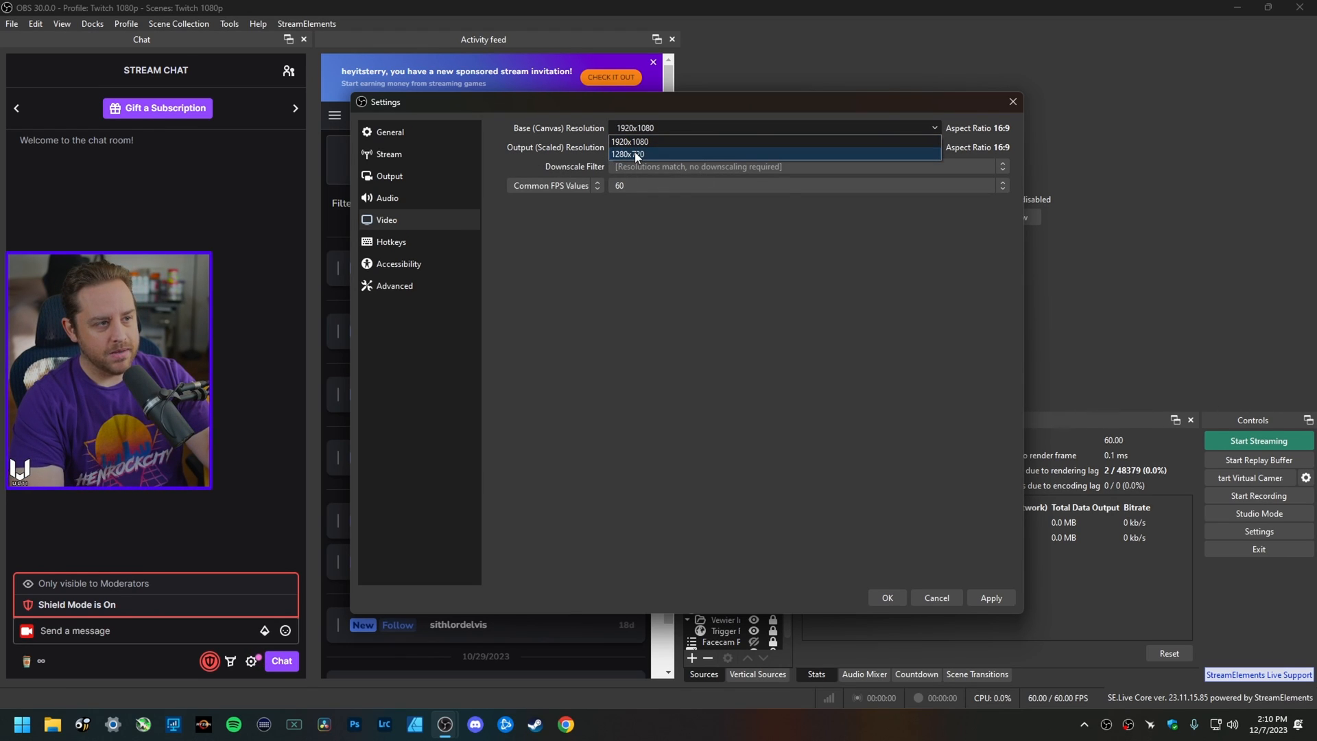
pyautogui.click(592, 156)
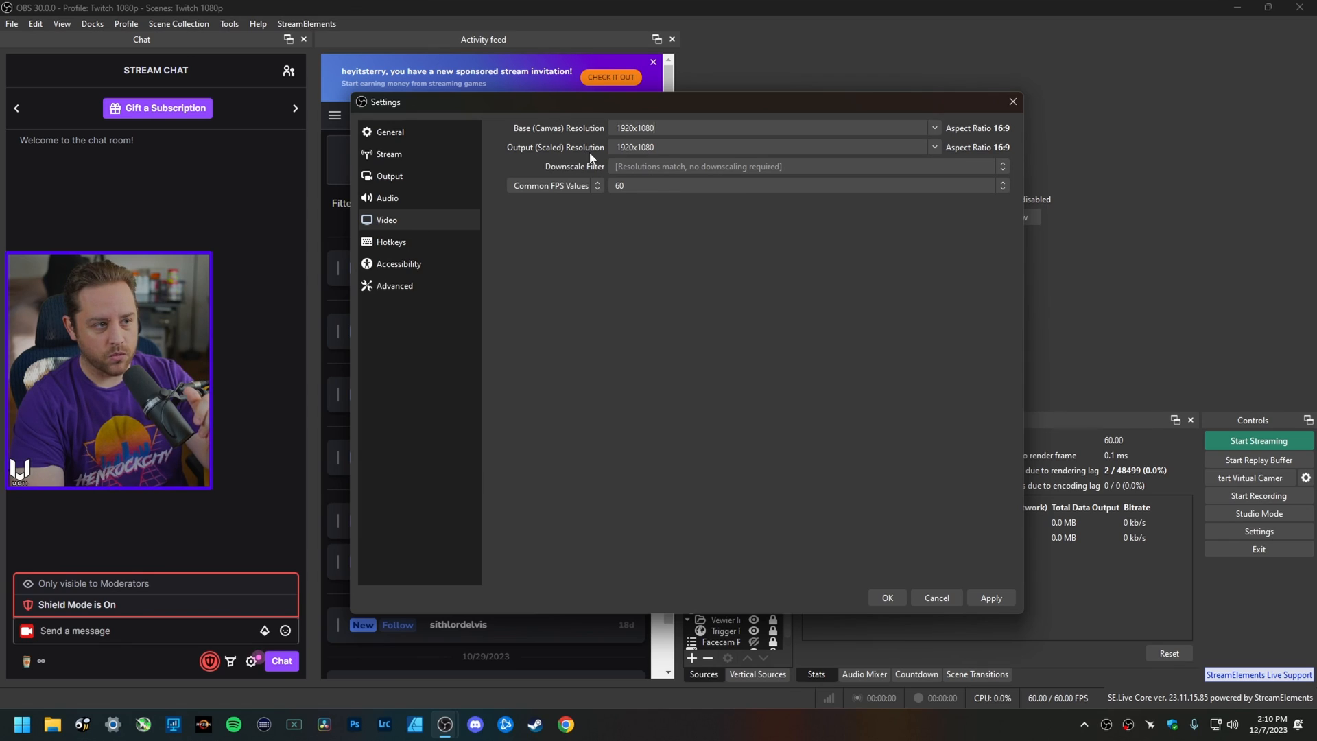
pyautogui.click(914, 147)
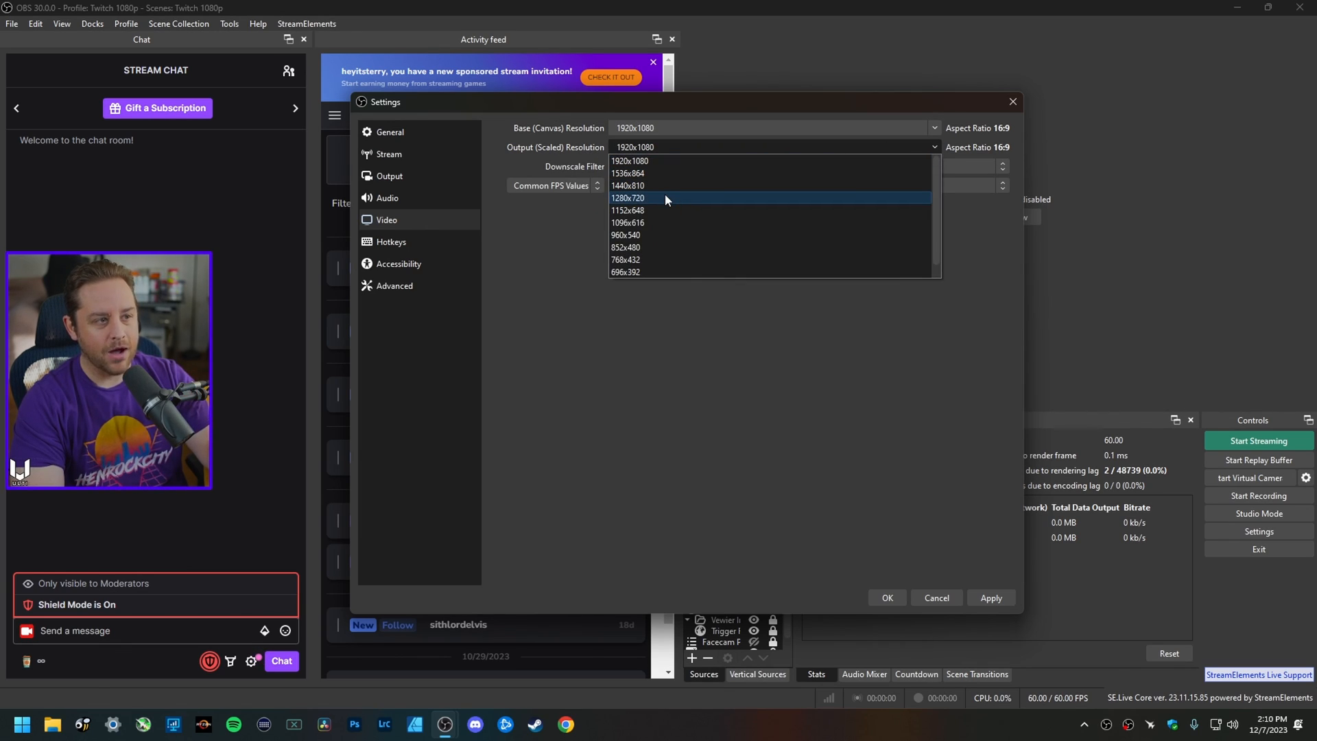
pyautogui.click(541, 211)
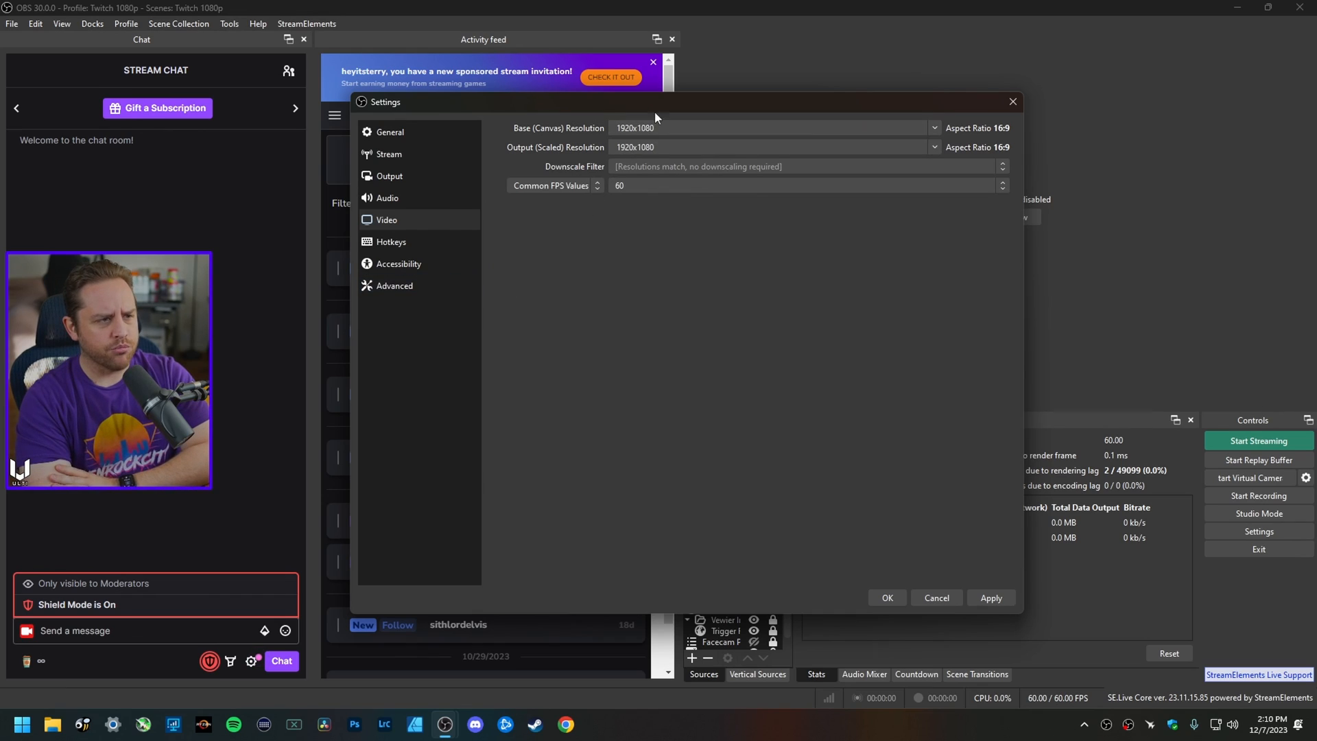
# Reposition the Settings window and set canvas and output resolution to 1280x720 as a demo.
pyautogui.moveTo(662, 103); pyautogui.dragTo(373, 115)
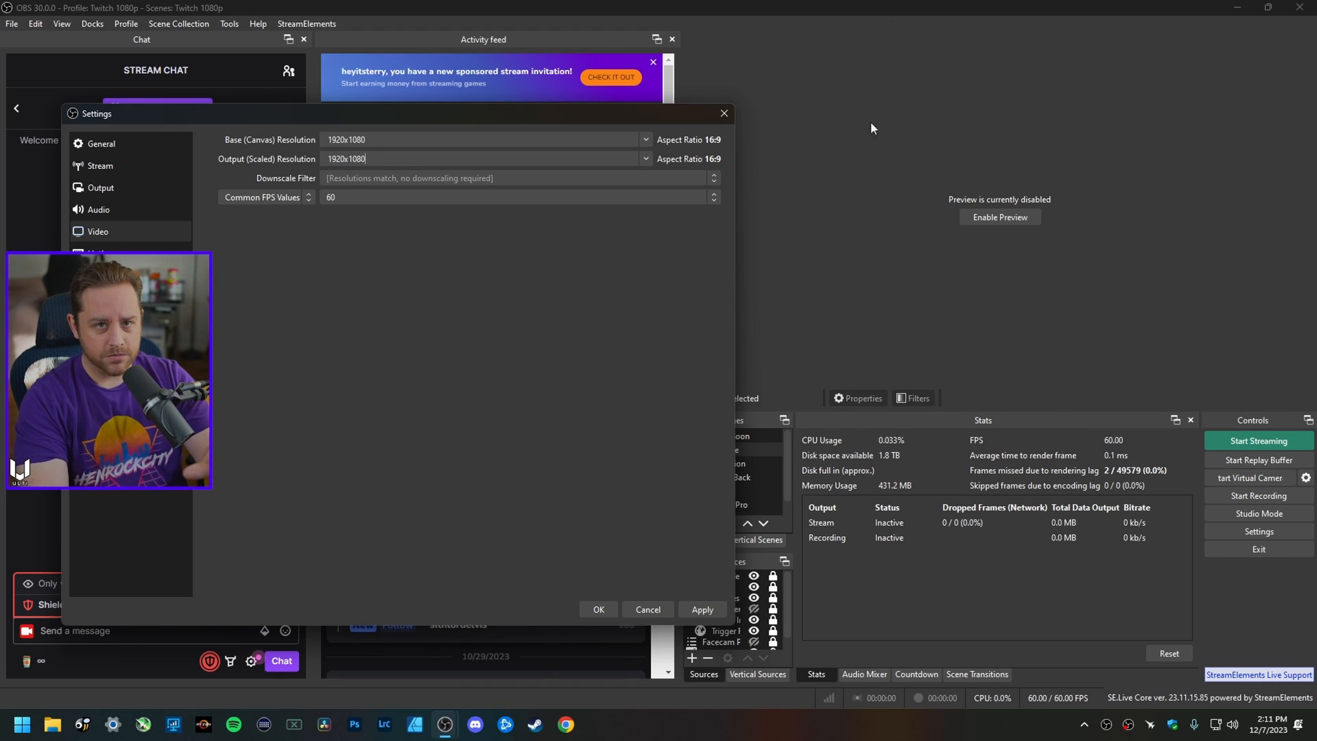
pyautogui.moveTo(571, 122); pyautogui.dragTo(796, 120)
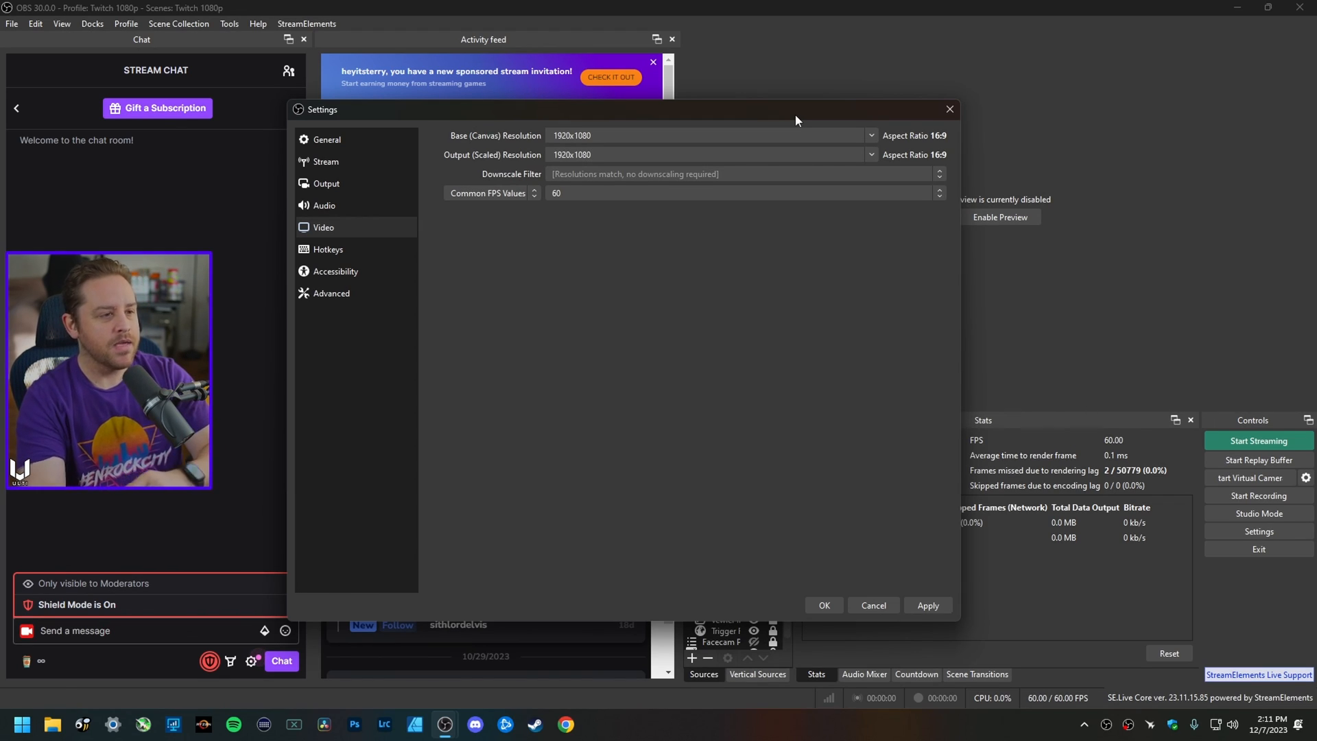
pyautogui.click(873, 141)
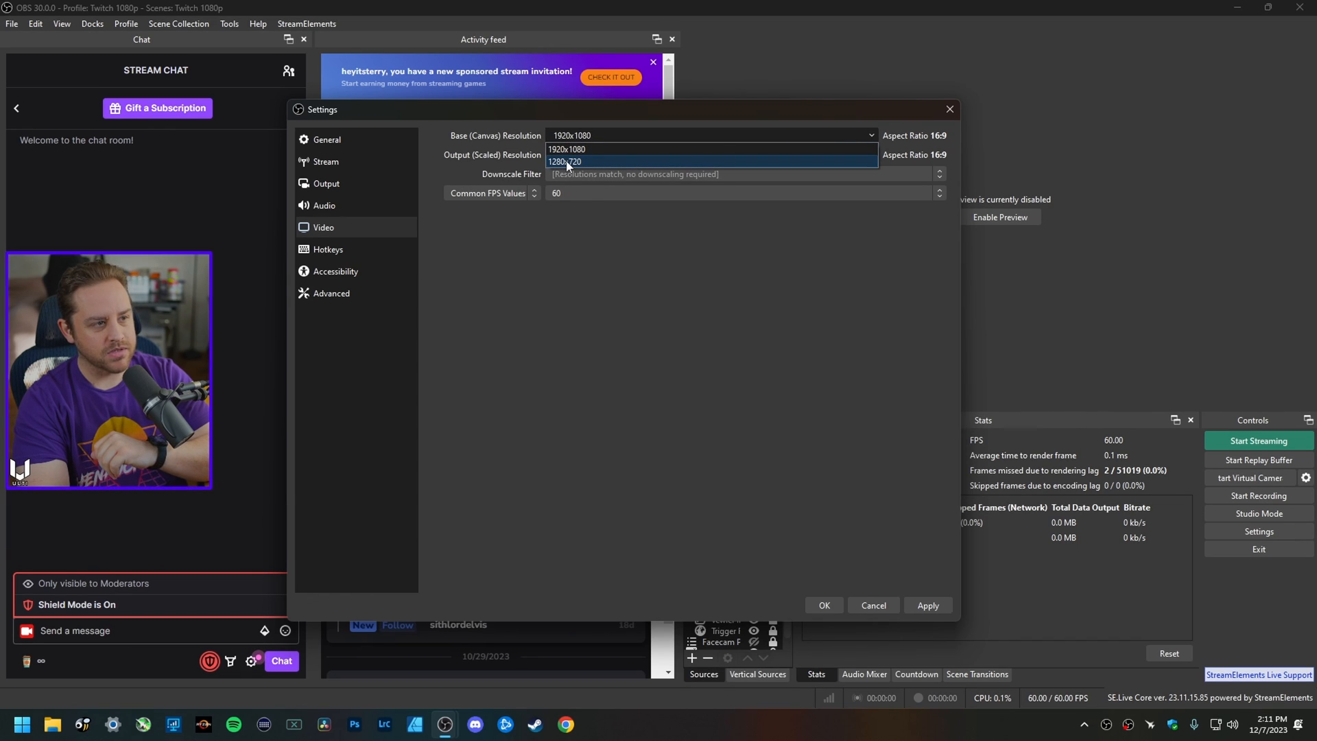
pyautogui.click(567, 164)
pyautogui.click(864, 157)
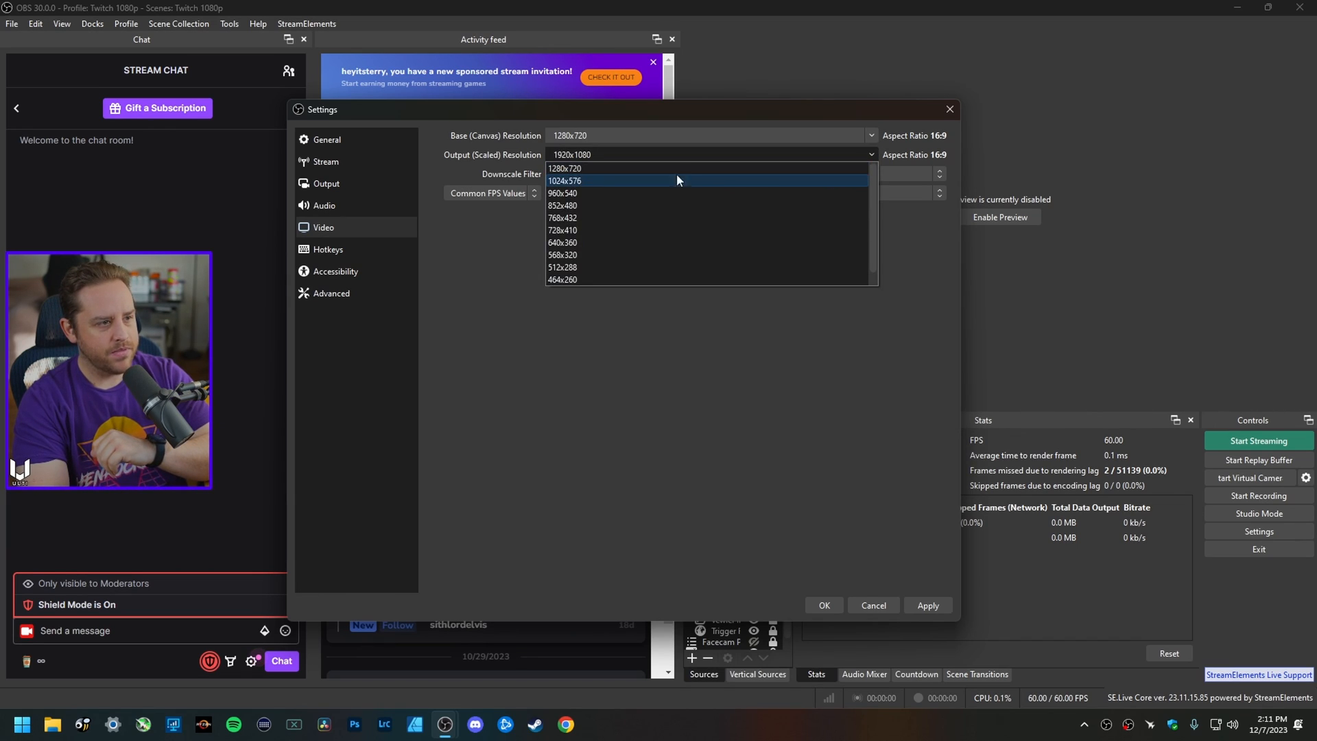
pyautogui.click(638, 168)
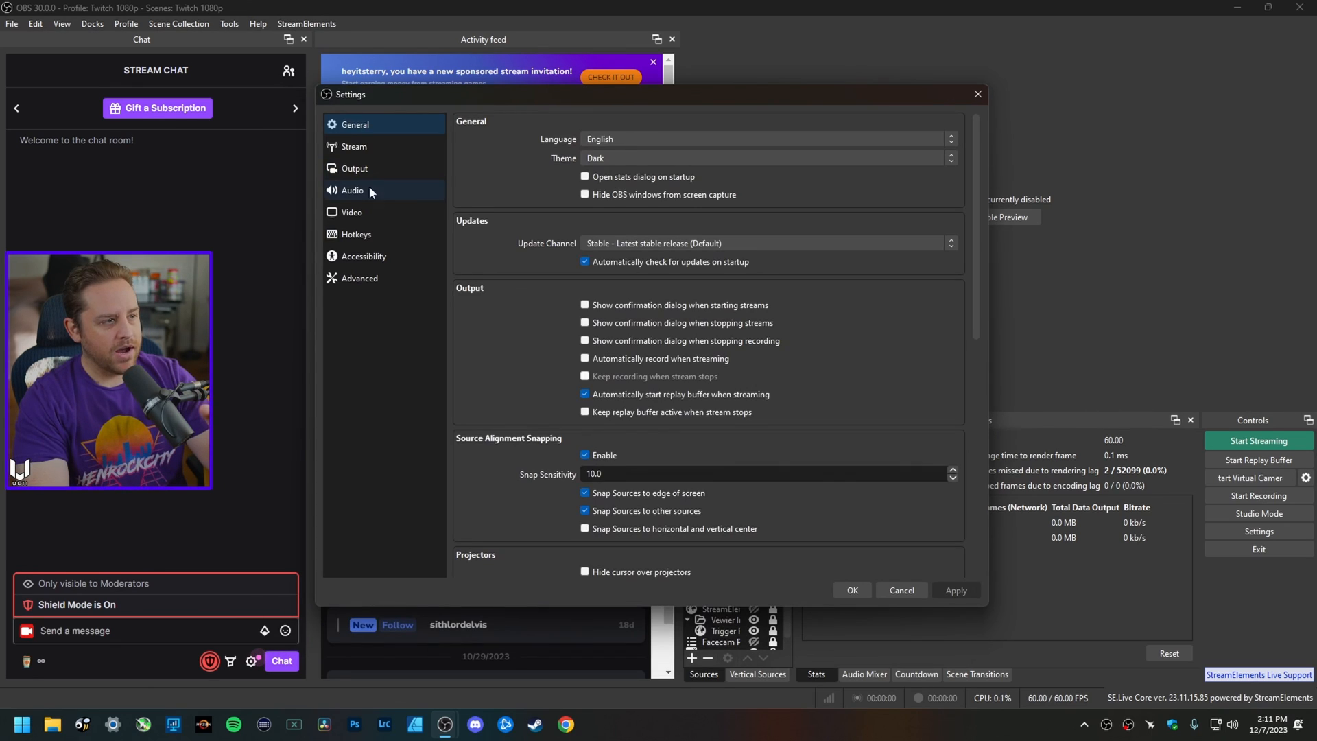
# Return to the Output page and toggle Rescale Output on, then back off.
pyautogui.click(355, 171)
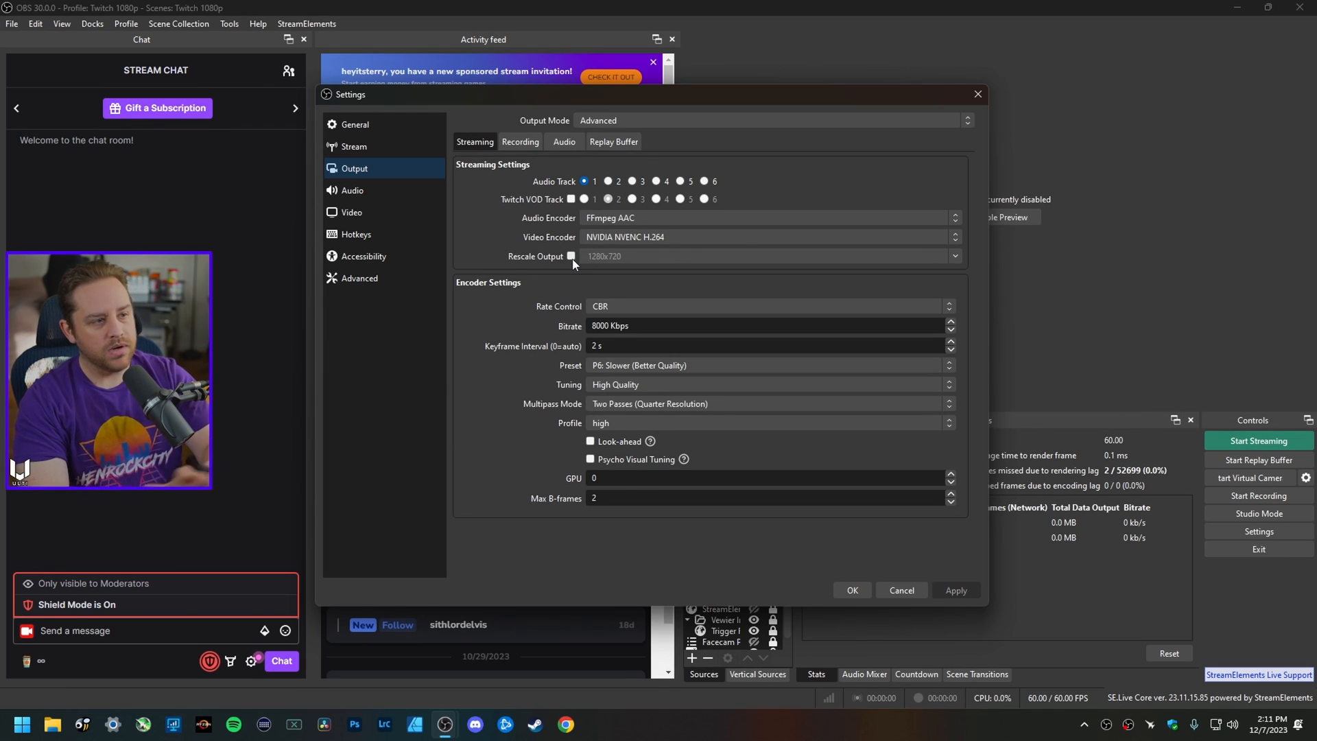
pyautogui.click(571, 257)
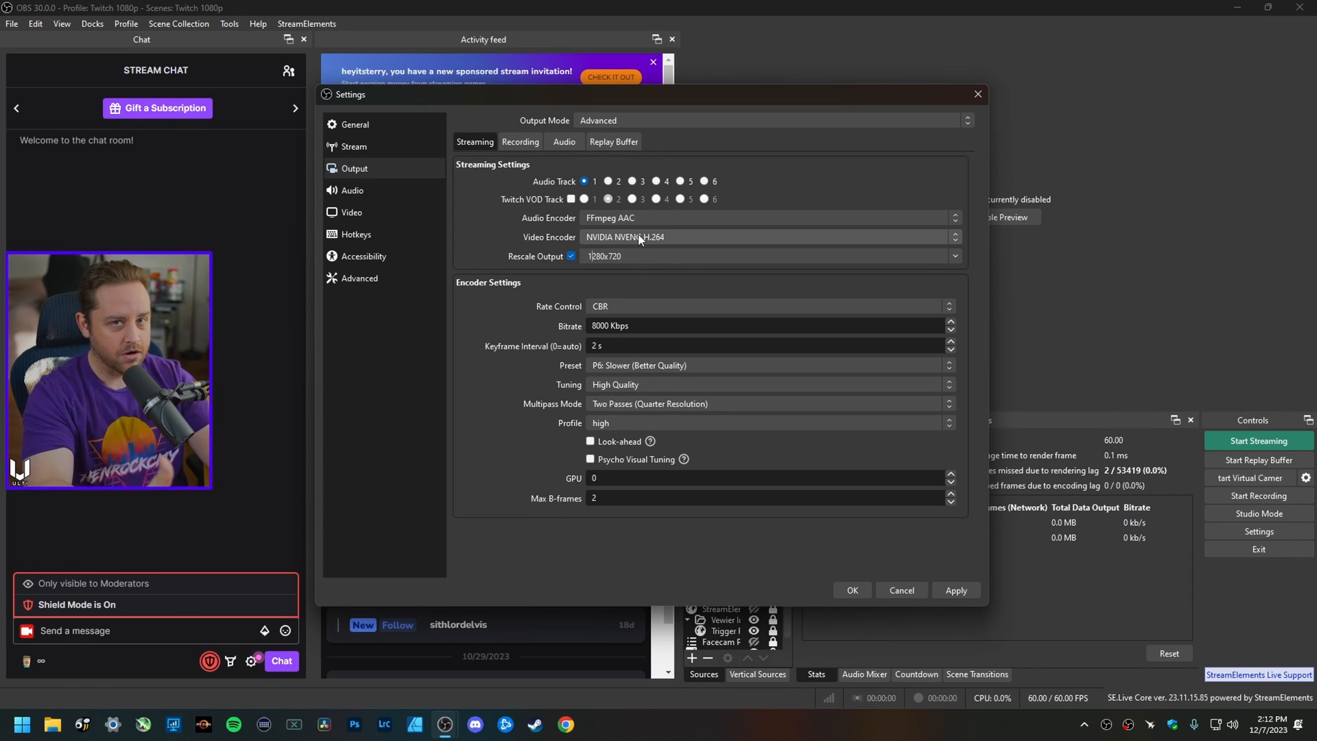
pyautogui.click(572, 256)
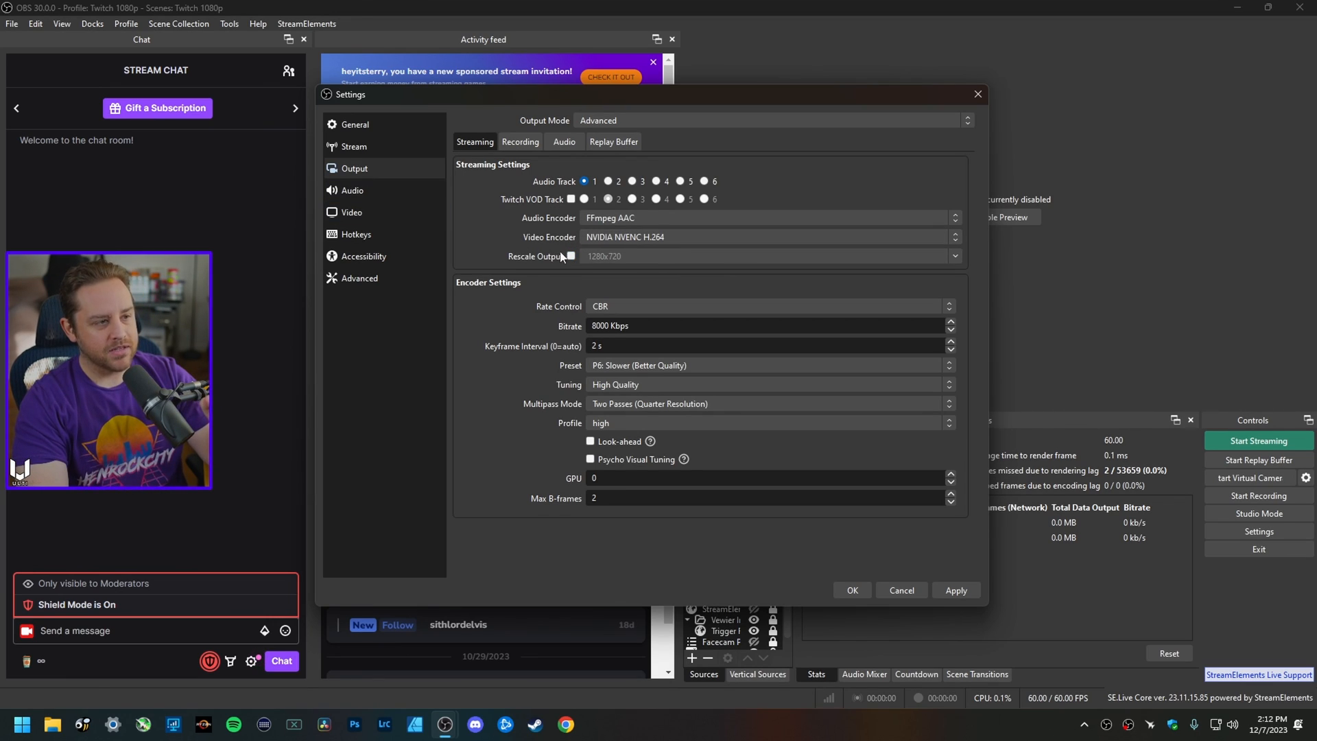
# Show the Video settings with 1920x1080 base and output resolution at 60 FPS.
pyautogui.click(385, 212)
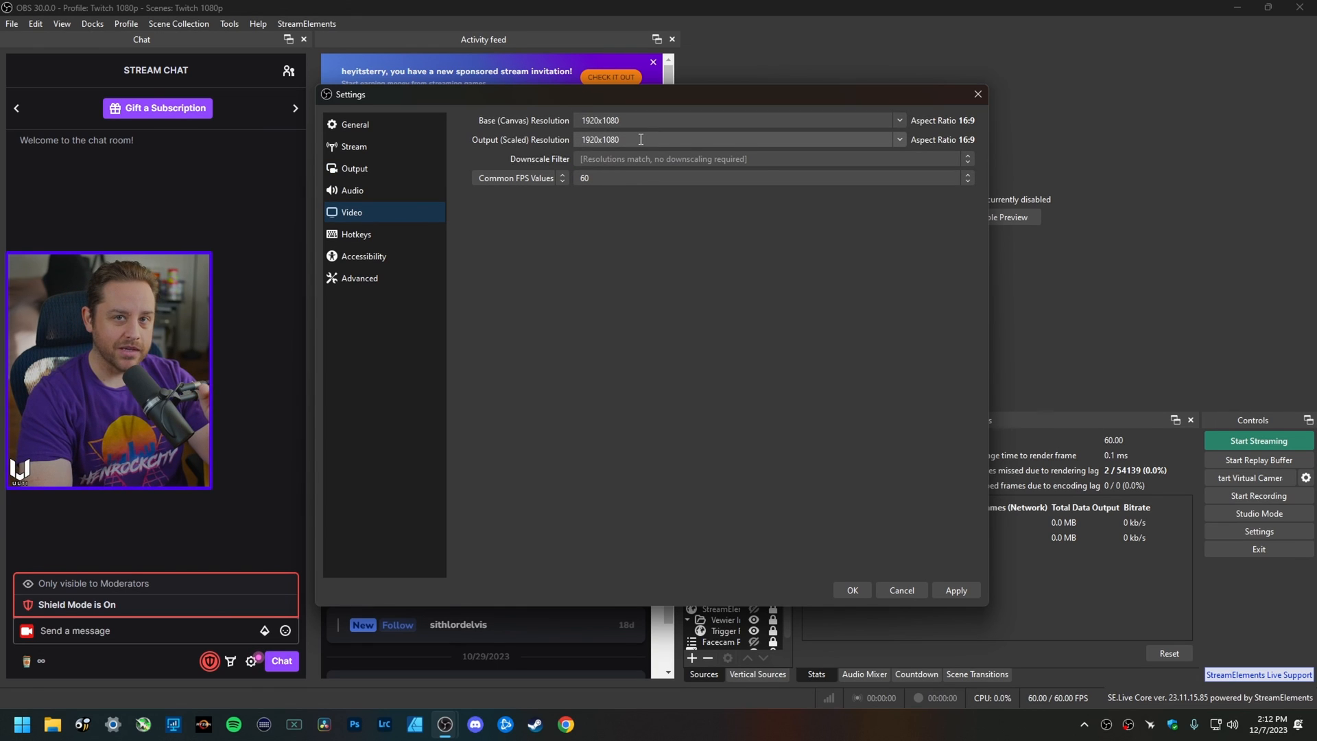